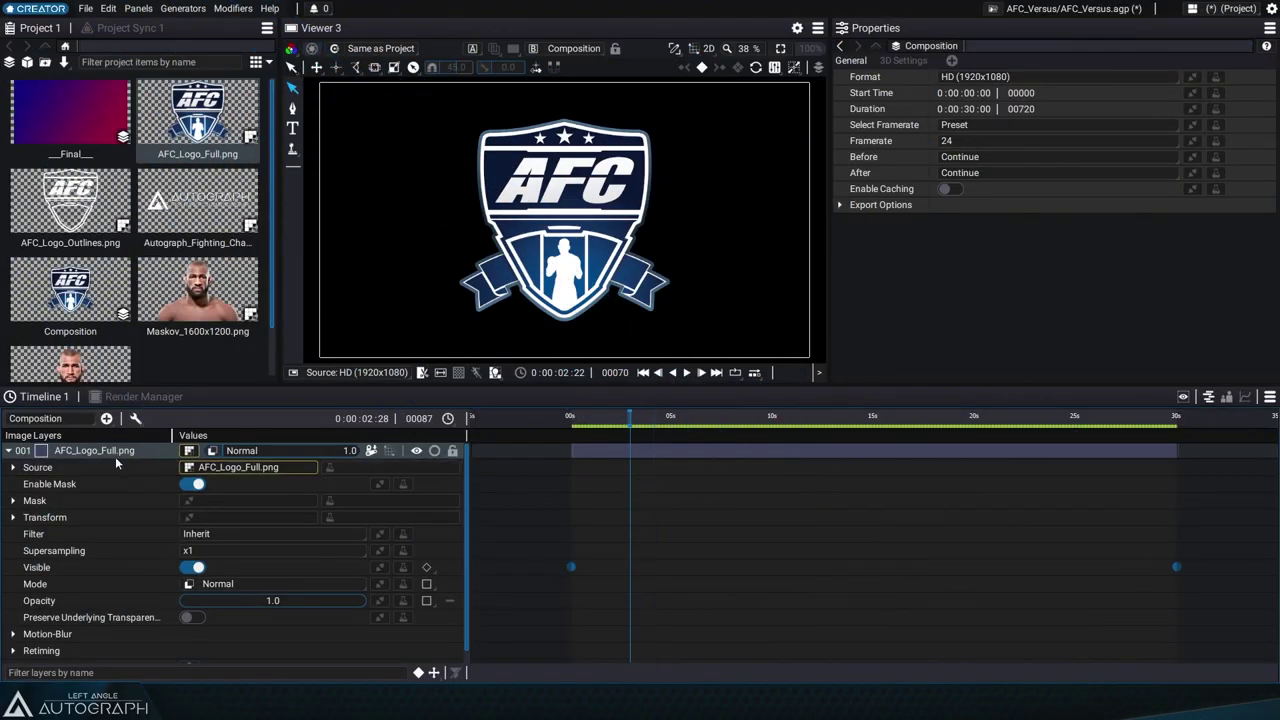
- Replace the logo layer's source with the bearded fighter's image, and switch the source back to AFC_Logo_Full.png
left_click_drag(195, 300, 147, 360)
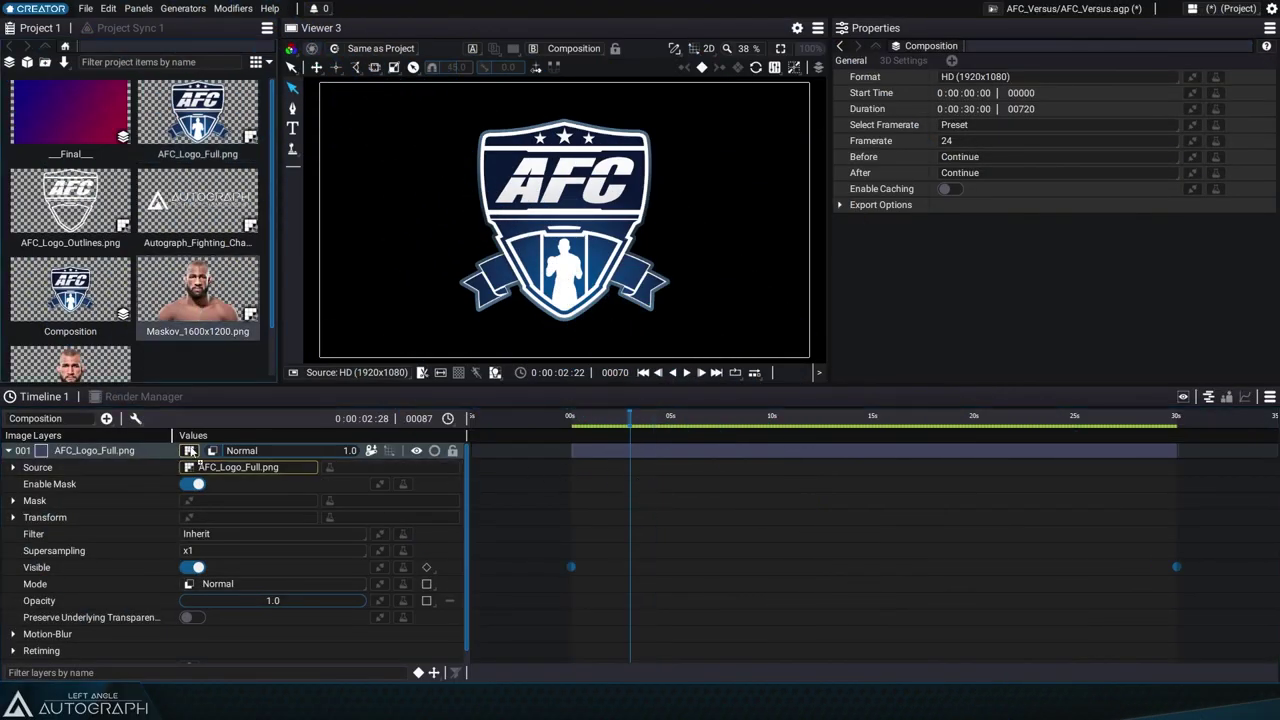
left_click_drag(191, 449, 191, 450)
left_click_drag(195, 120, 191, 450)
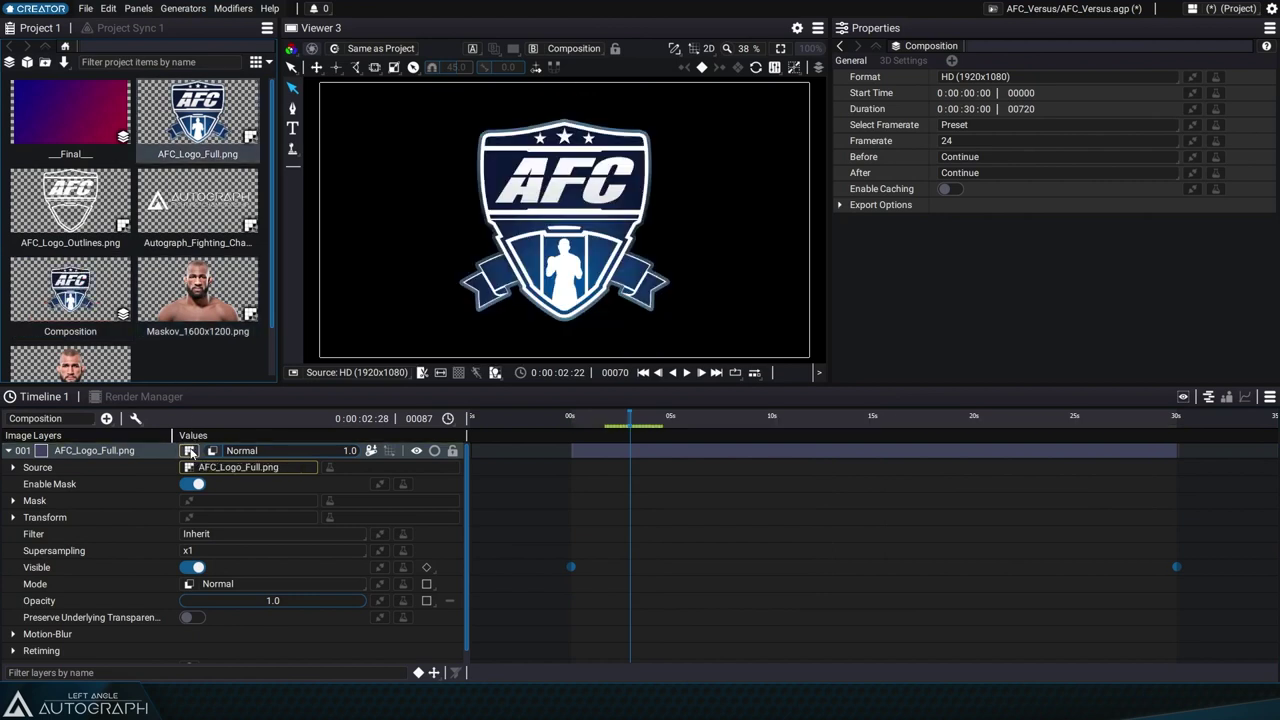
- Expand the logo layer's Transform parameters in both the timeline and the layer properties
left_click(50, 518)
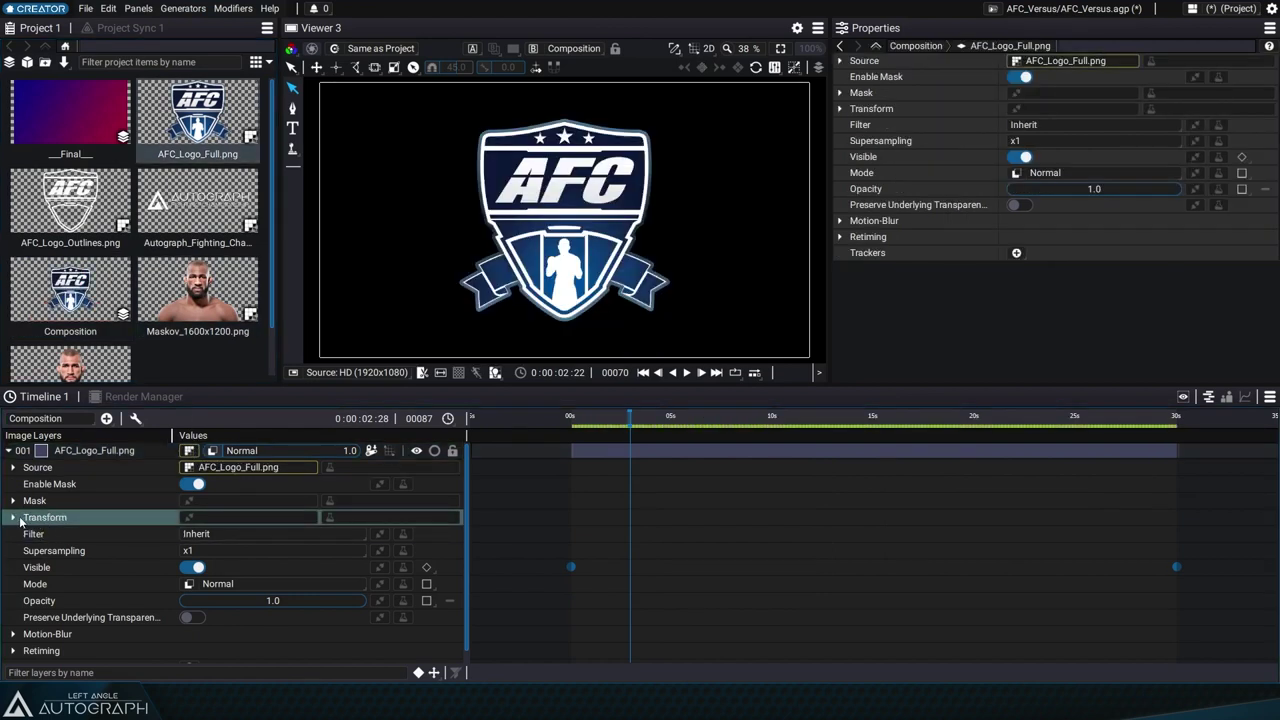
left_click(14, 518)
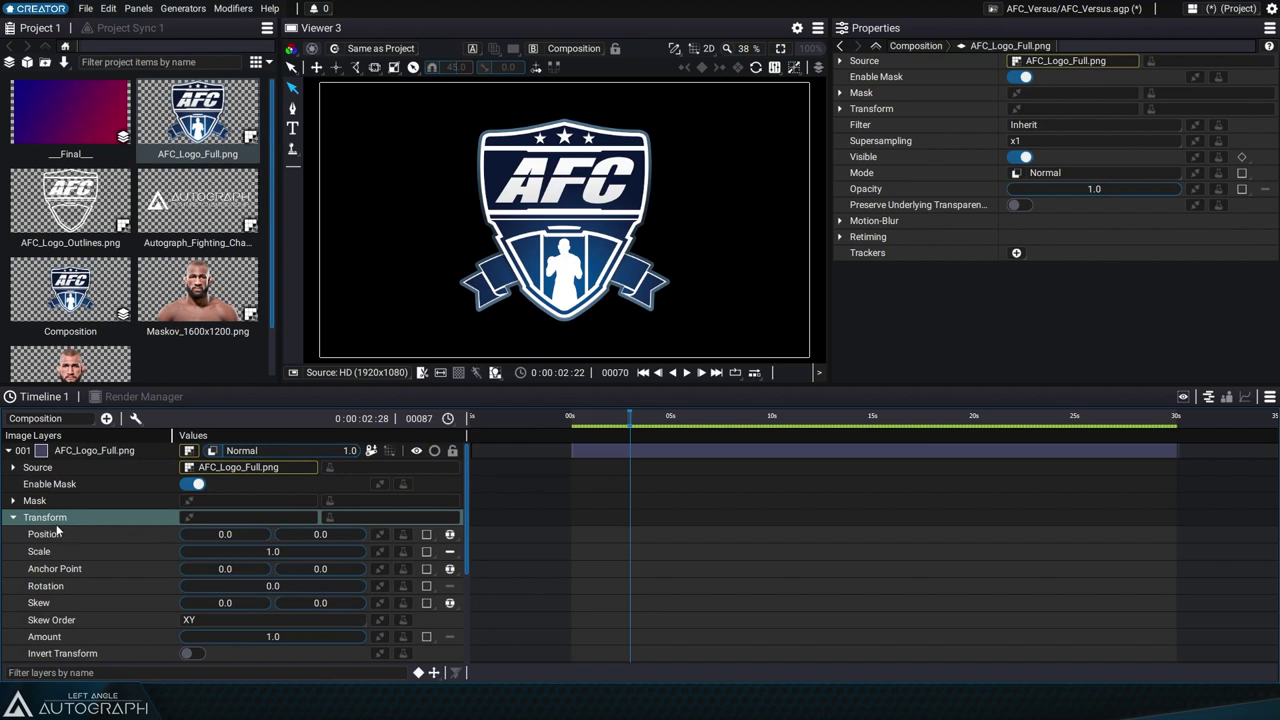
left_click(840, 109)
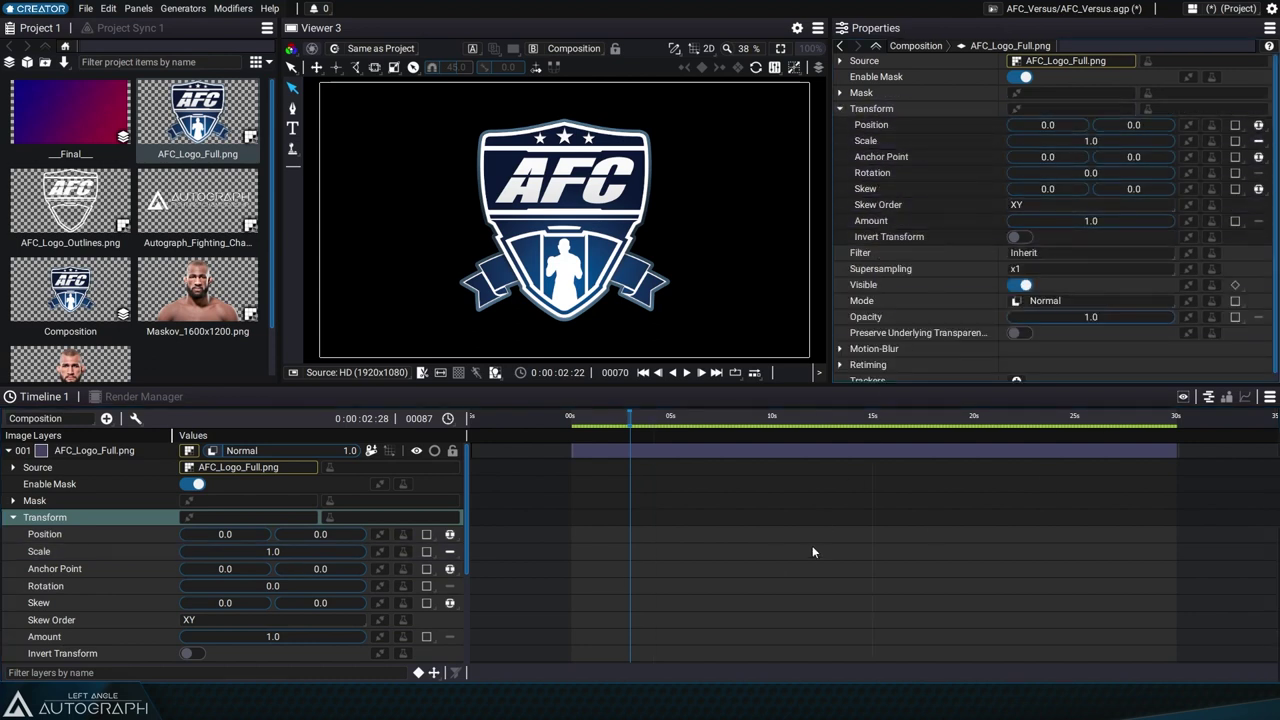
- Try adjusting the logo's Position and switching that parameter's dimension mode to Single
left_click(60, 535)
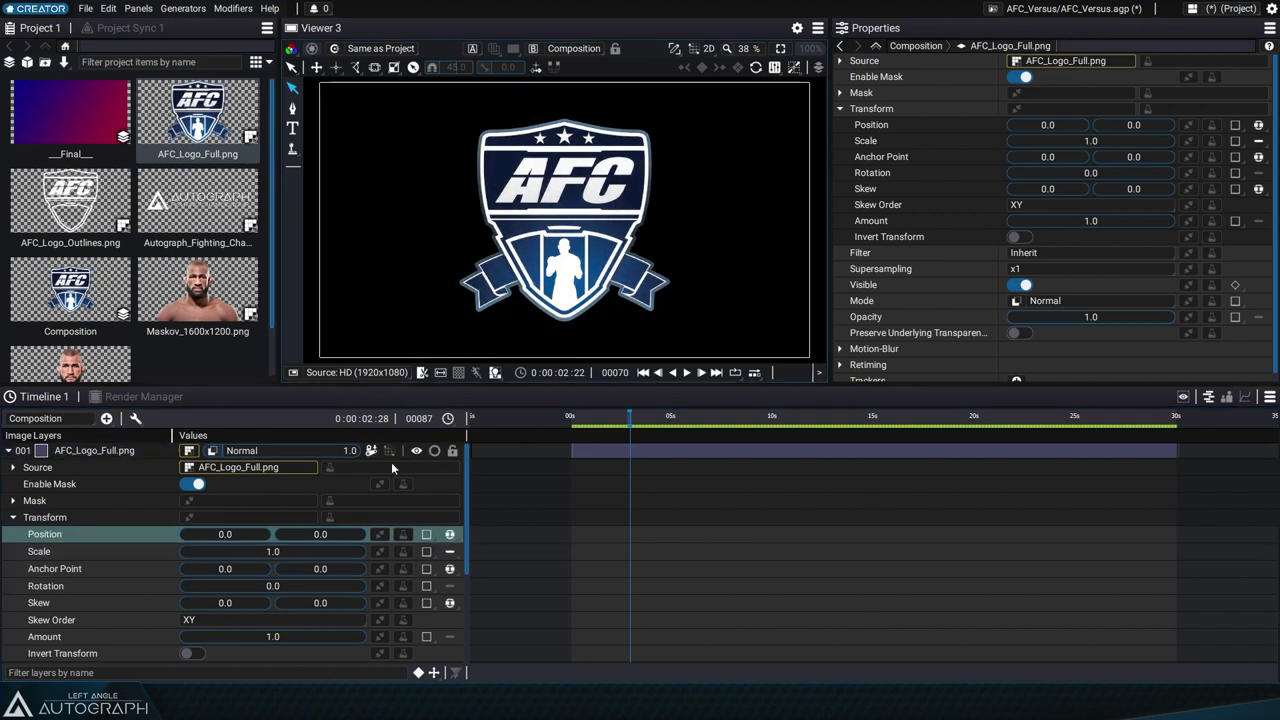
mouse_move(229, 537)
left_mouse_down()
mouse_move(243, 537)
mouse_move(220, 537)
left_mouse_up()
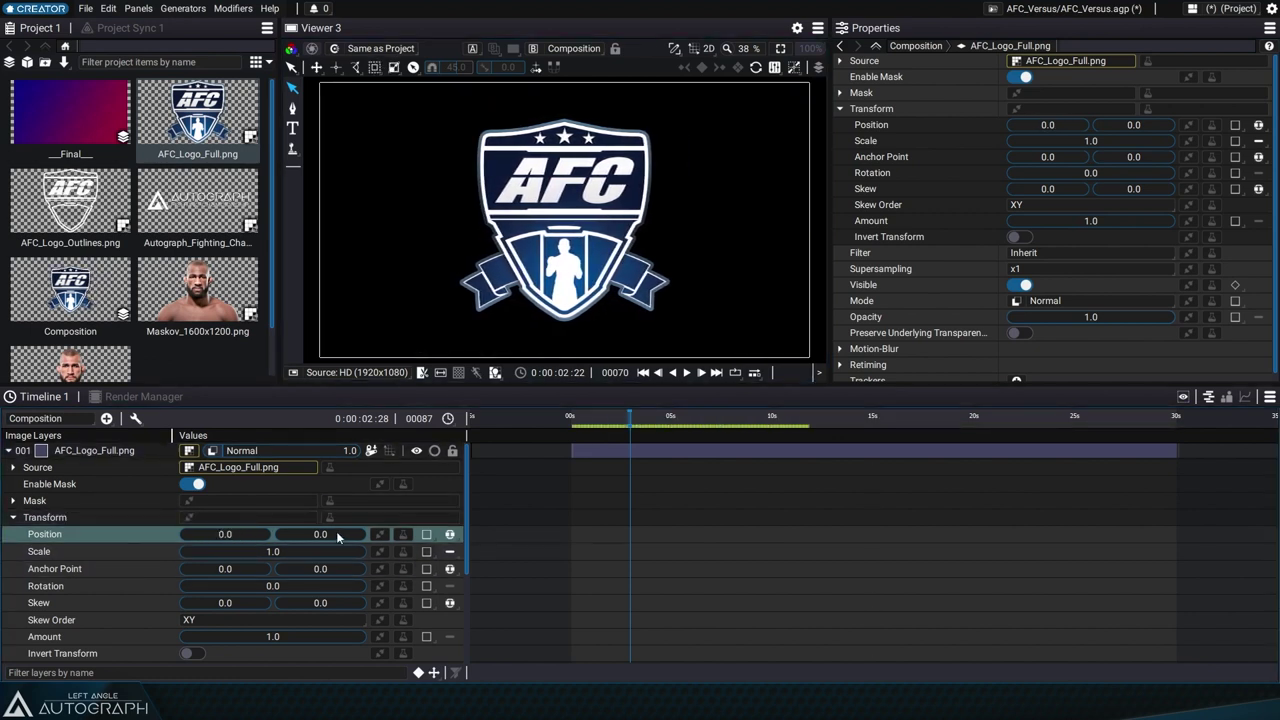
left_click(449, 534)
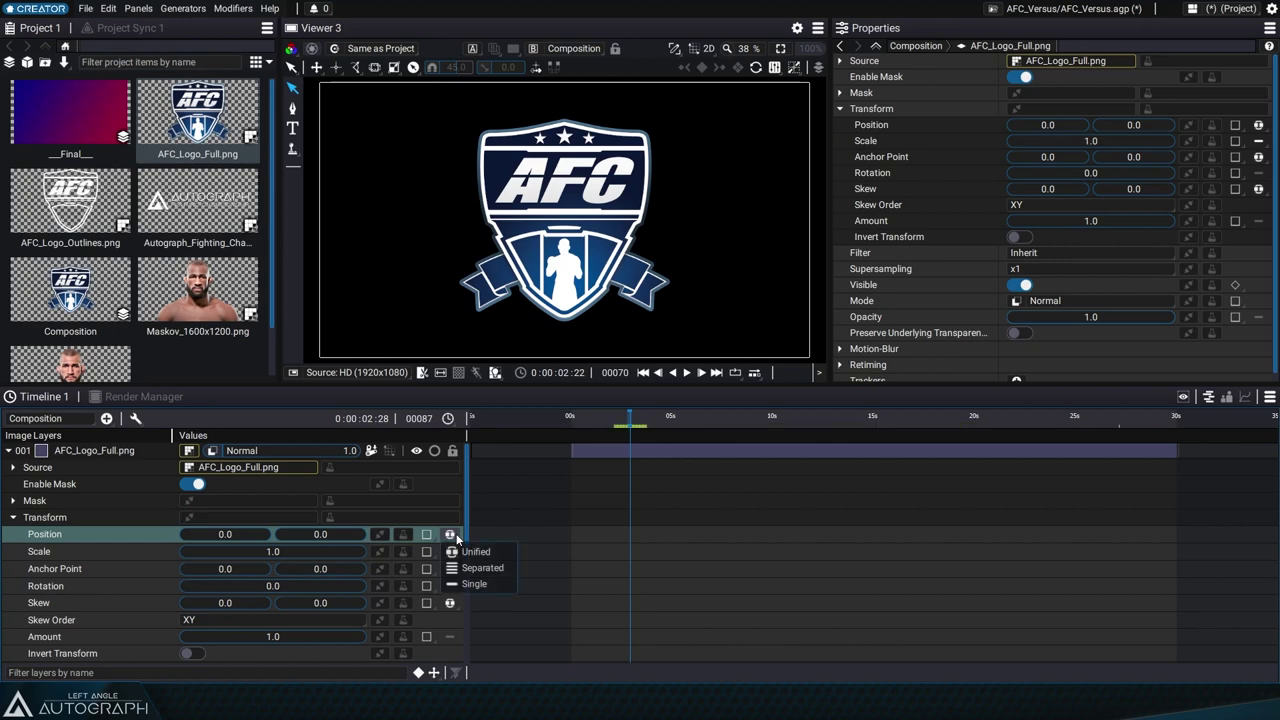
left_click(474, 583)
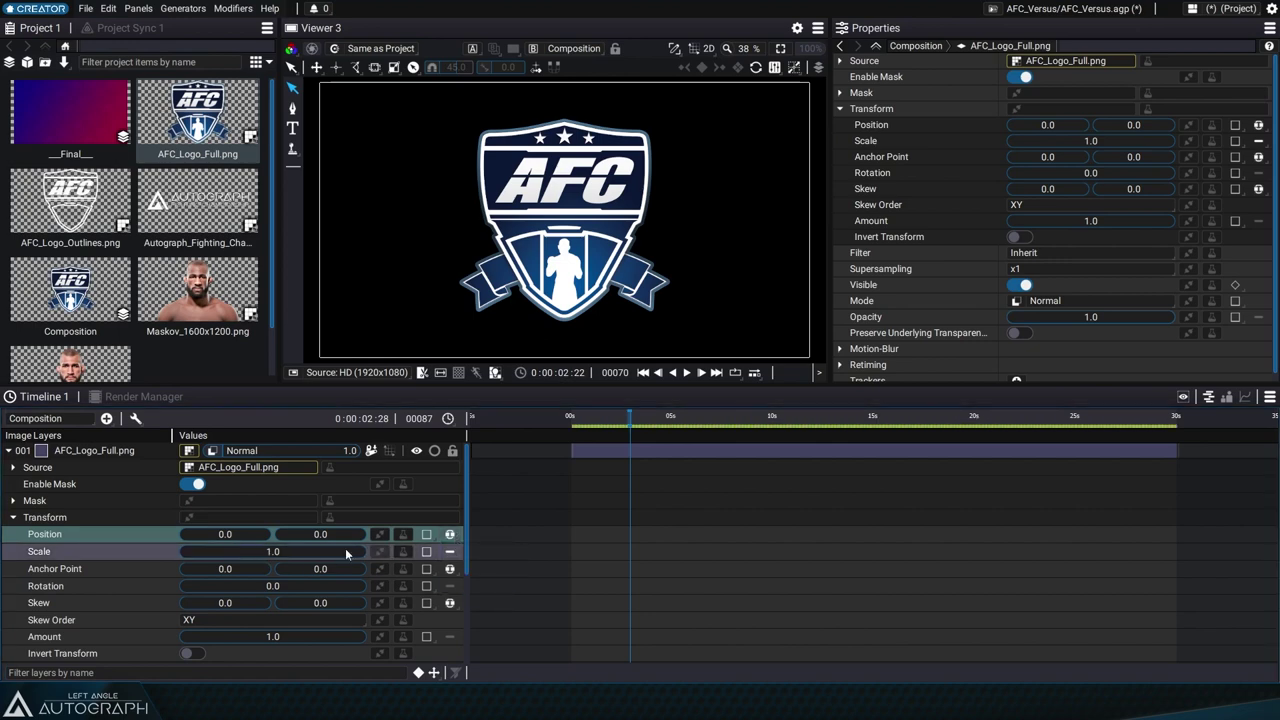
- Set the logo's scale to 0.55 and its rotation to 36.0
left_click_drag(345, 551, 130, 568)
key("ctrl+z")
key("ctrl+z")
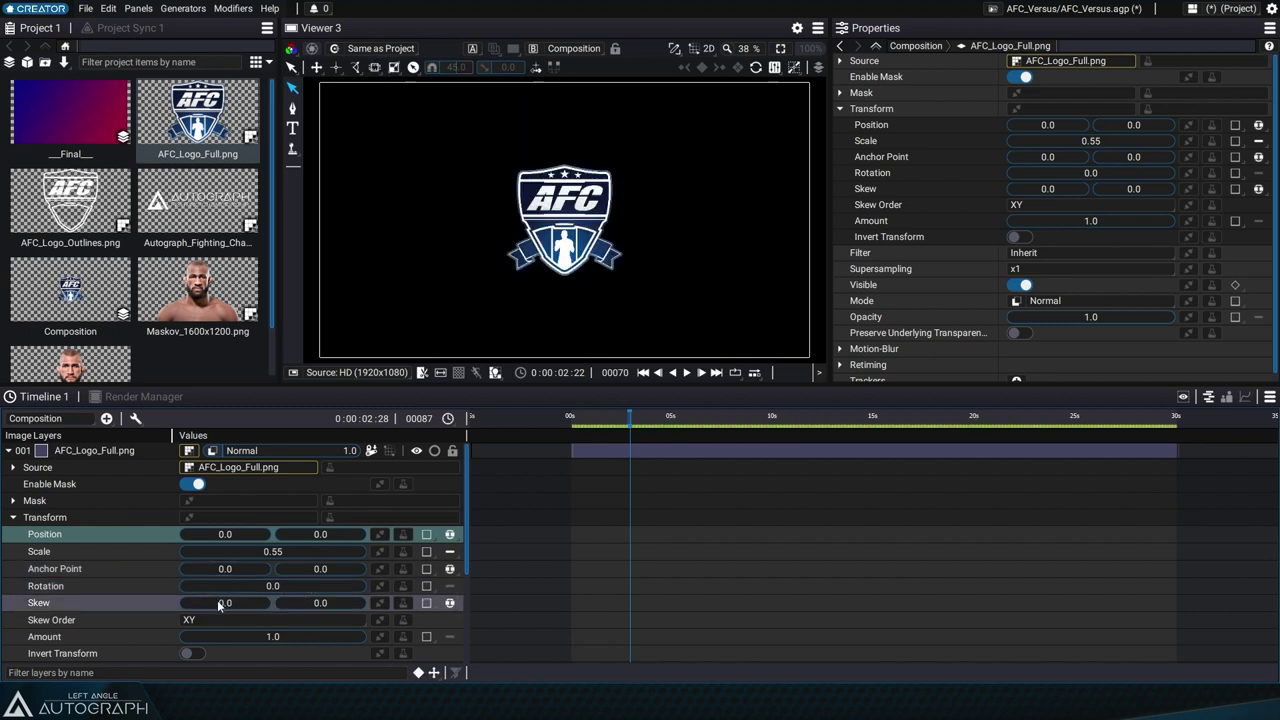
left_click_drag(243, 588, 312, 627)
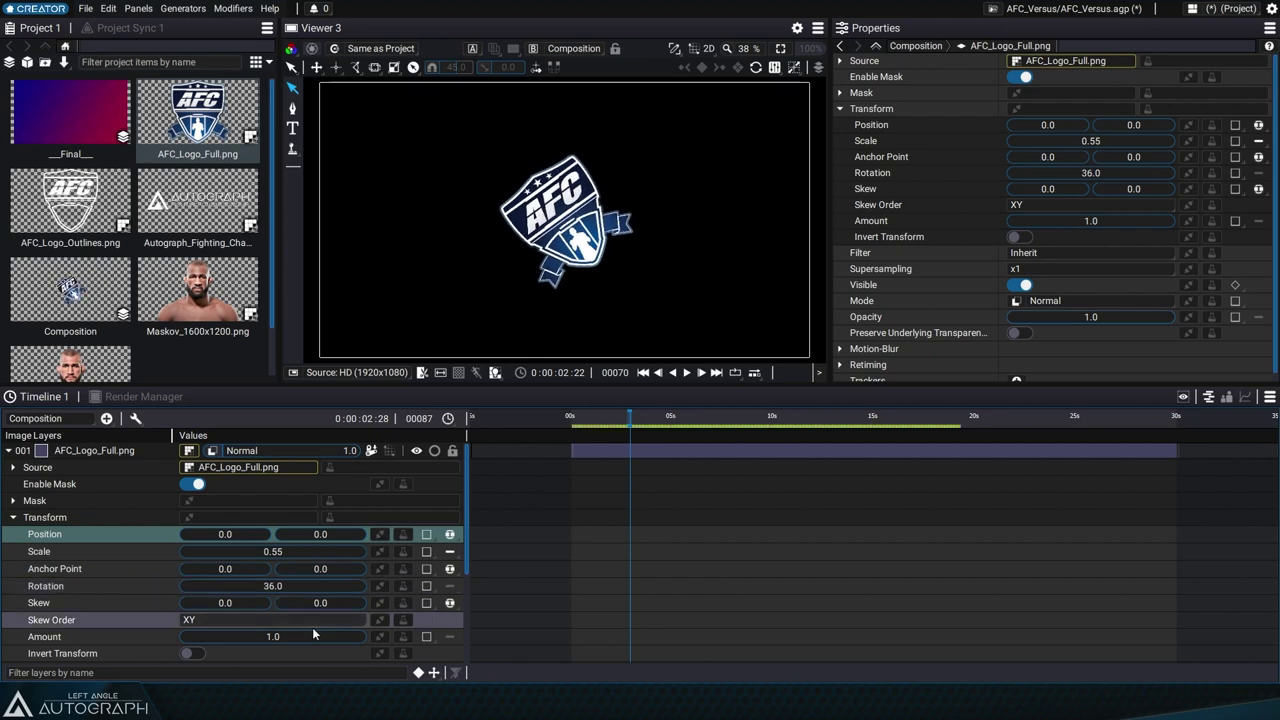
- Skew the logo by 1.10 and -0.80, and compare the YX and XY skew orders, ending on XY
mouse_move(240, 602)
left_mouse_down()
mouse_move(385, 602)
mouse_move(261, 604)
left_mouse_up()
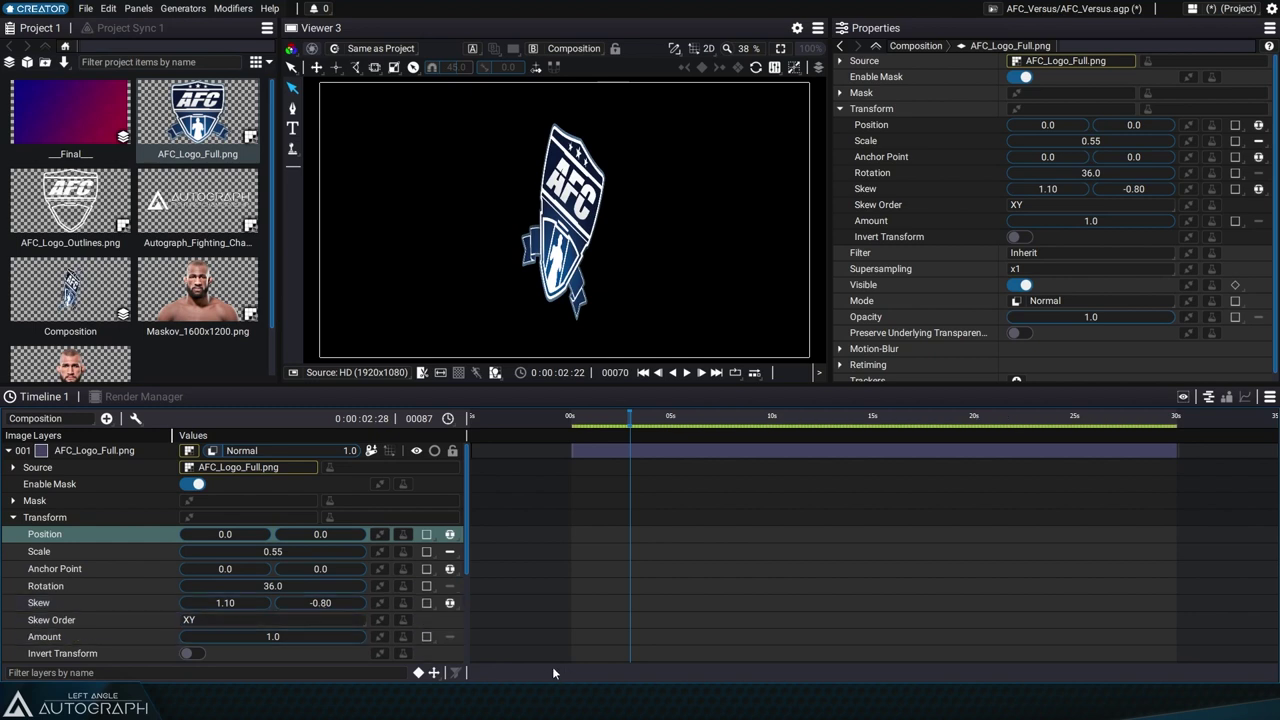
left_click(244, 617)
left_click(200, 652)
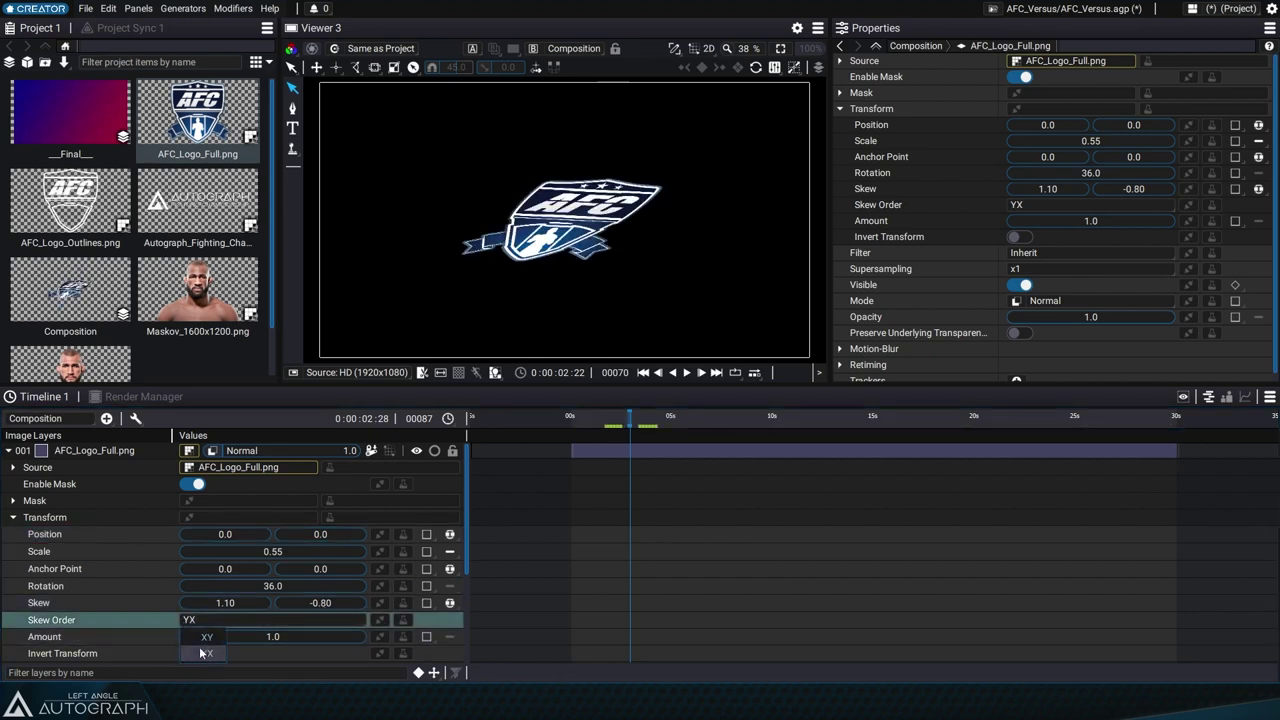
left_click(218, 620)
left_click(219, 620)
left_click(210, 636)
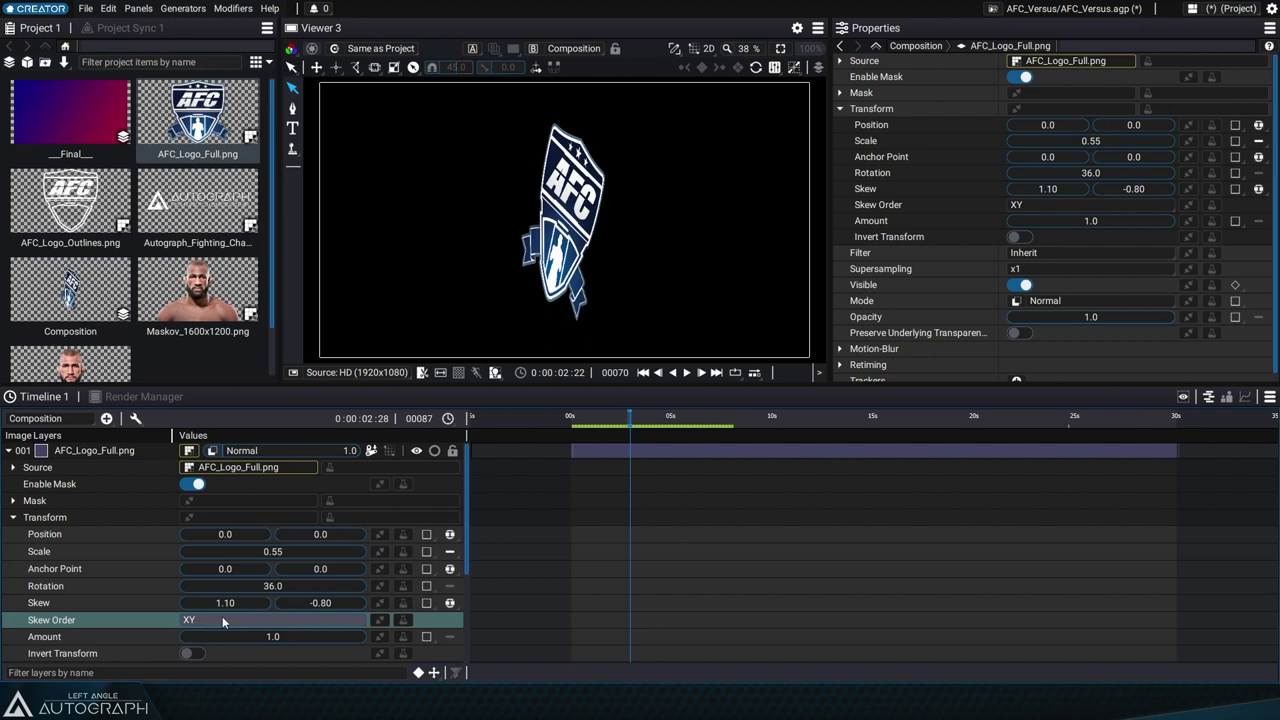
left_click(220, 620)
left_click(207, 653)
left_click(220, 617)
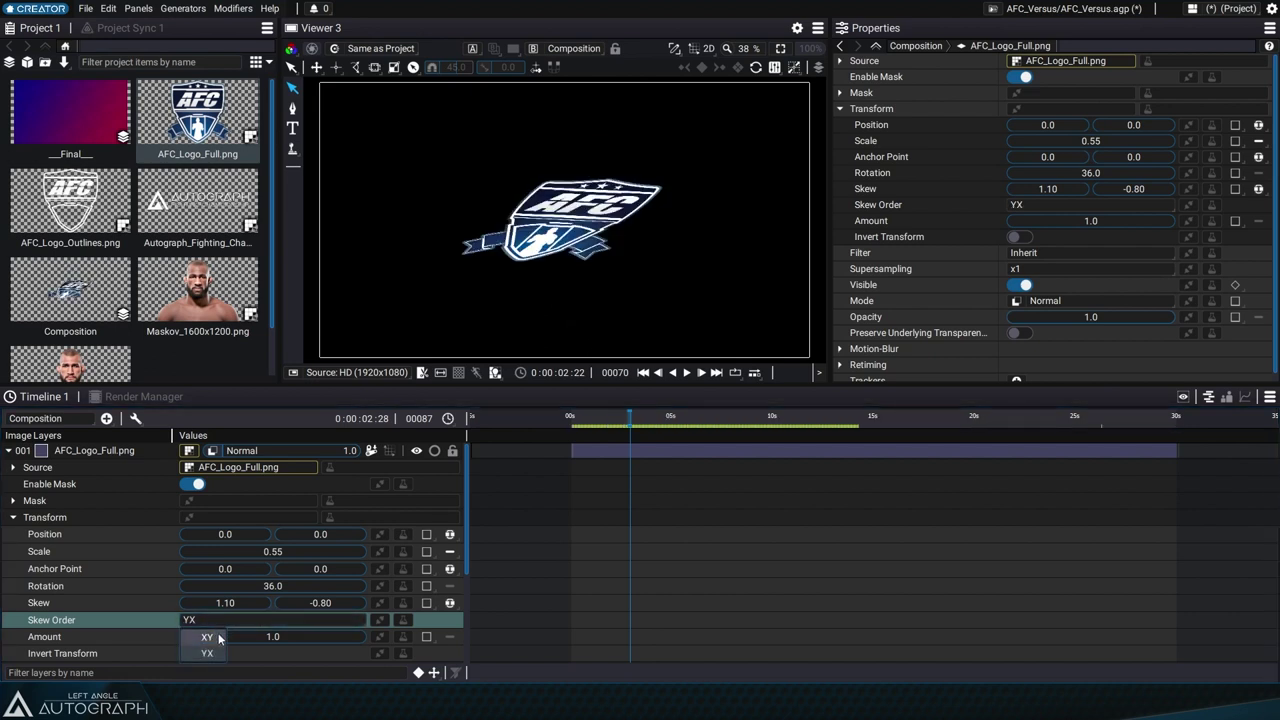
left_click(210, 636)
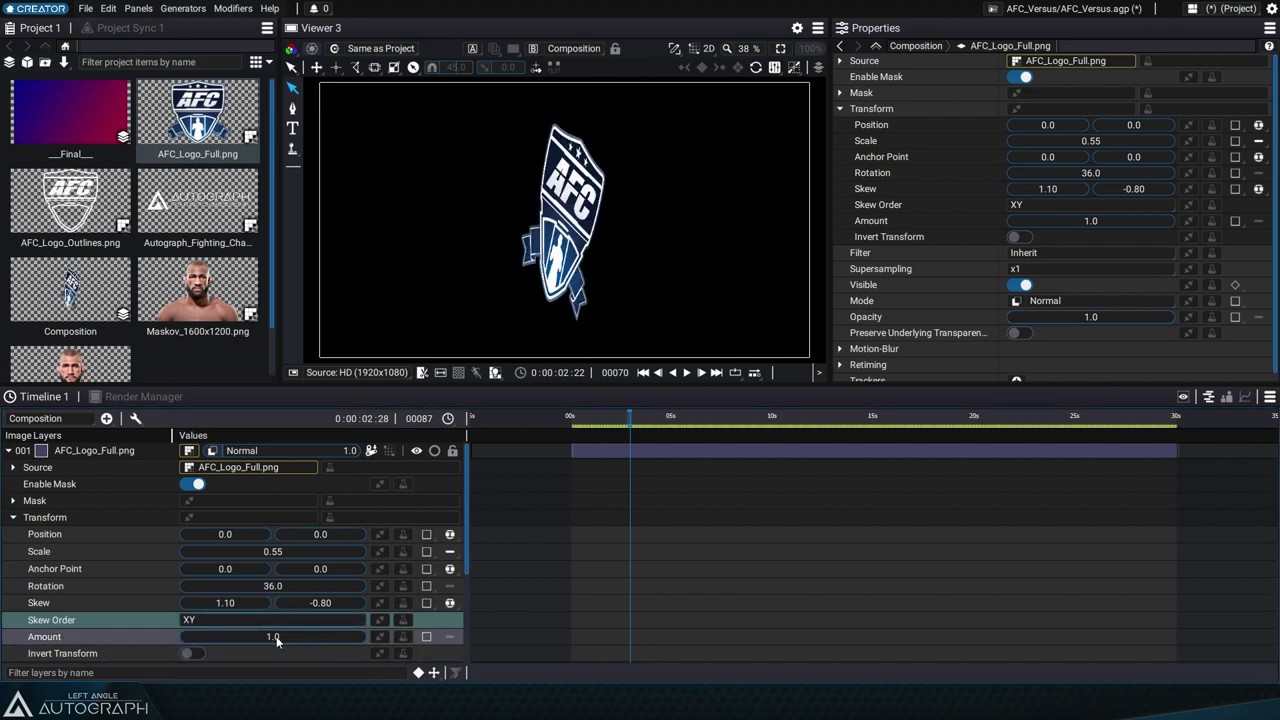
- Set the logo's Transform amount to 0.65 and enable Invert Transform
mouse_move(275, 636)
left_mouse_down()
mouse_move(212, 636)
mouse_move(410, 636)
mouse_move(150, 636)
mouse_move(284, 637)
left_mouse_up()
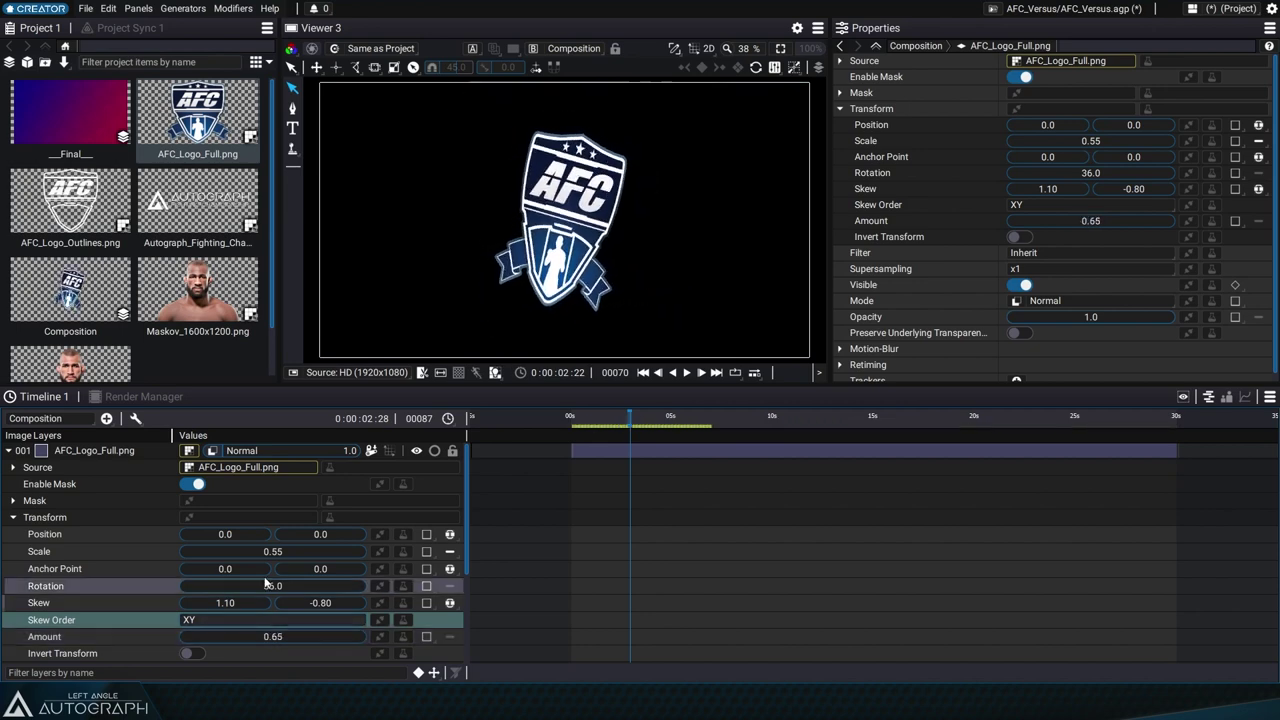
left_click(190, 654)
left_click(190, 654)
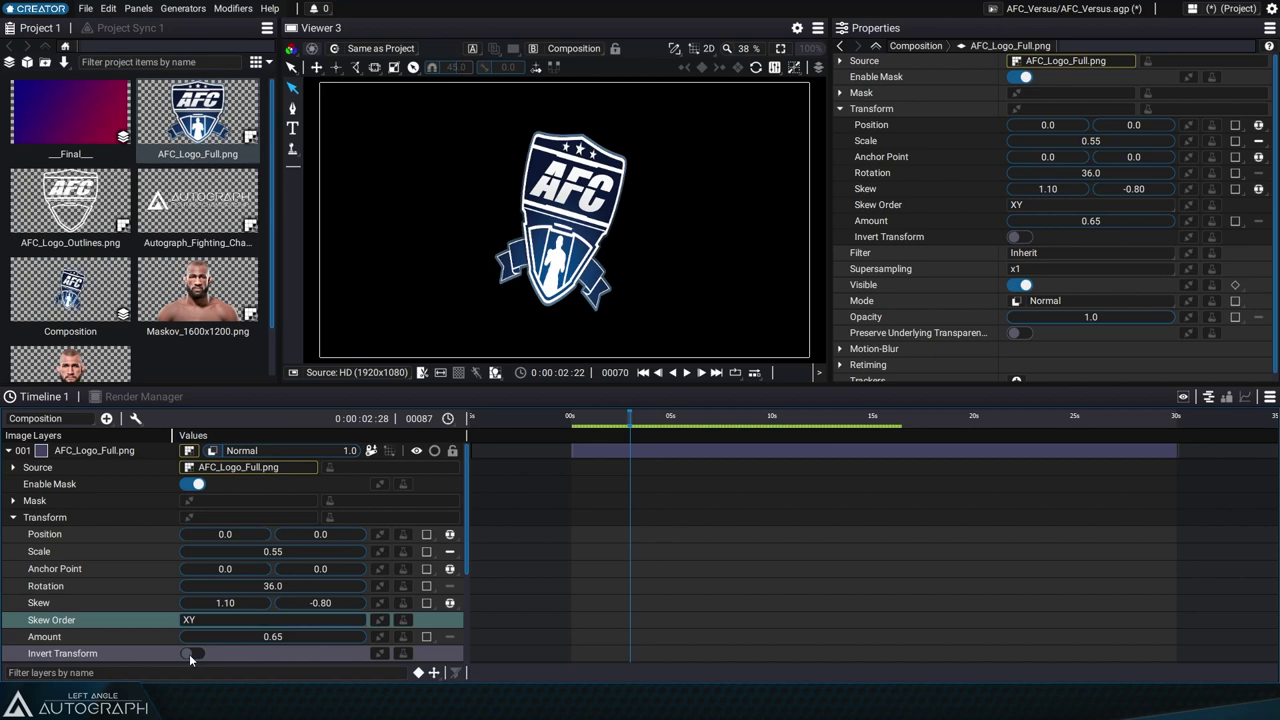
left_click(190, 654)
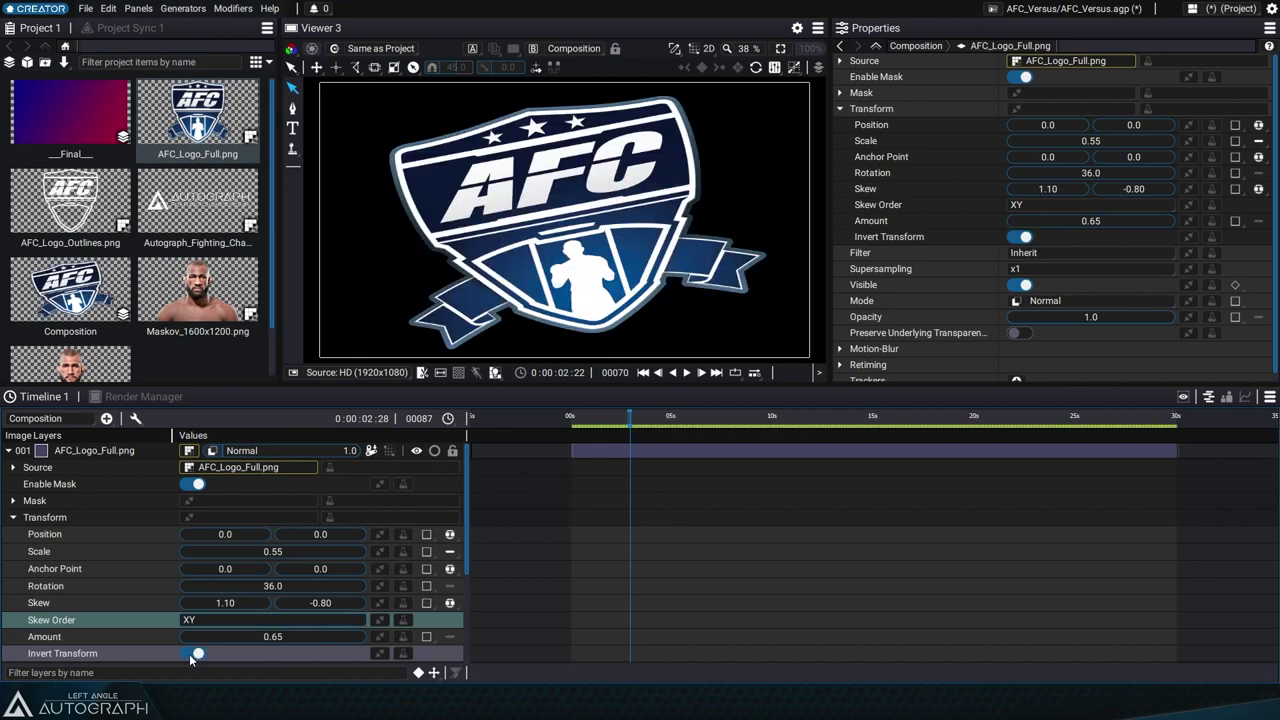
- Reset the logo layer's whole Transform group
right_click(251, 519)
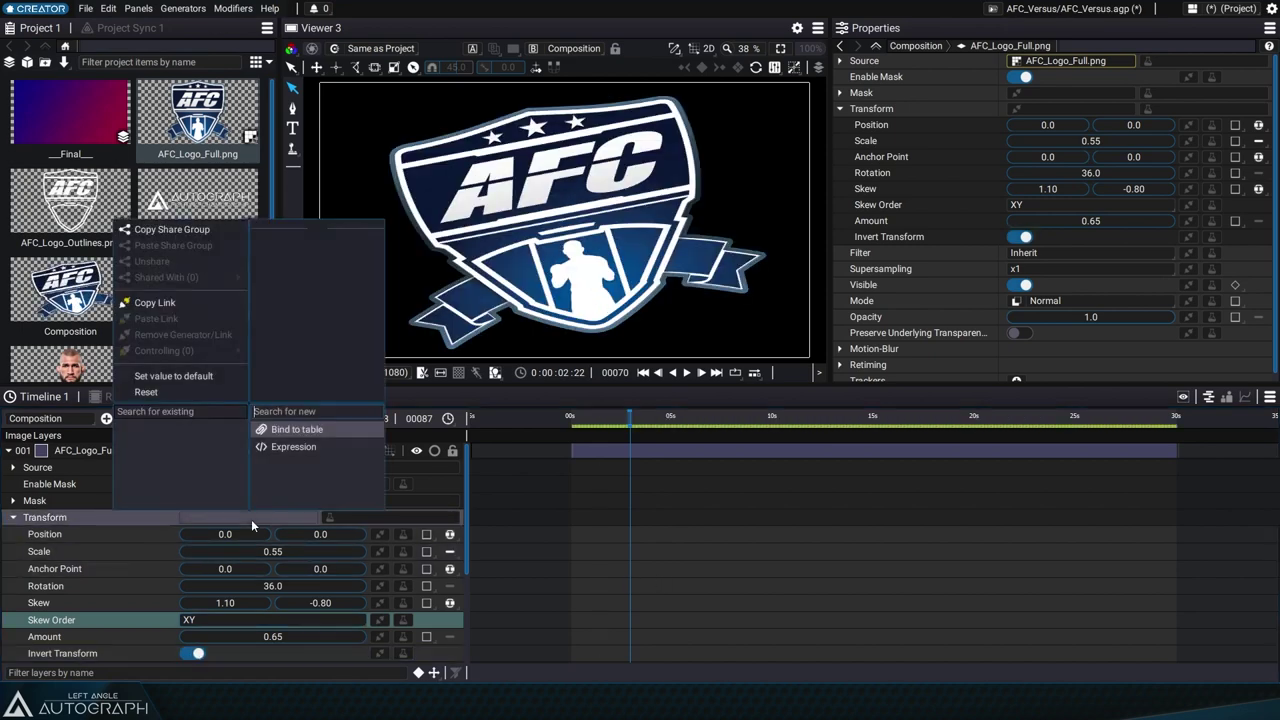
left_click(184, 392)
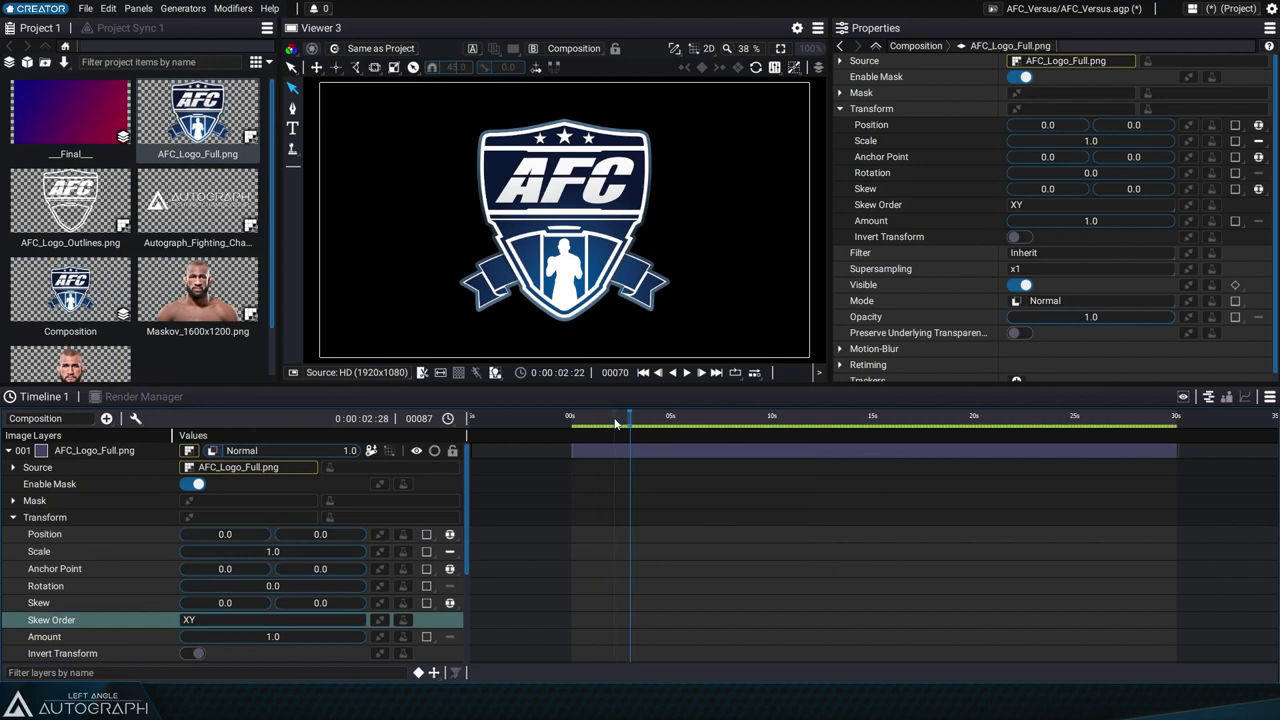
- Set the logo layer's position to 160 horizontally and 80 vertically
left_click(90, 569)
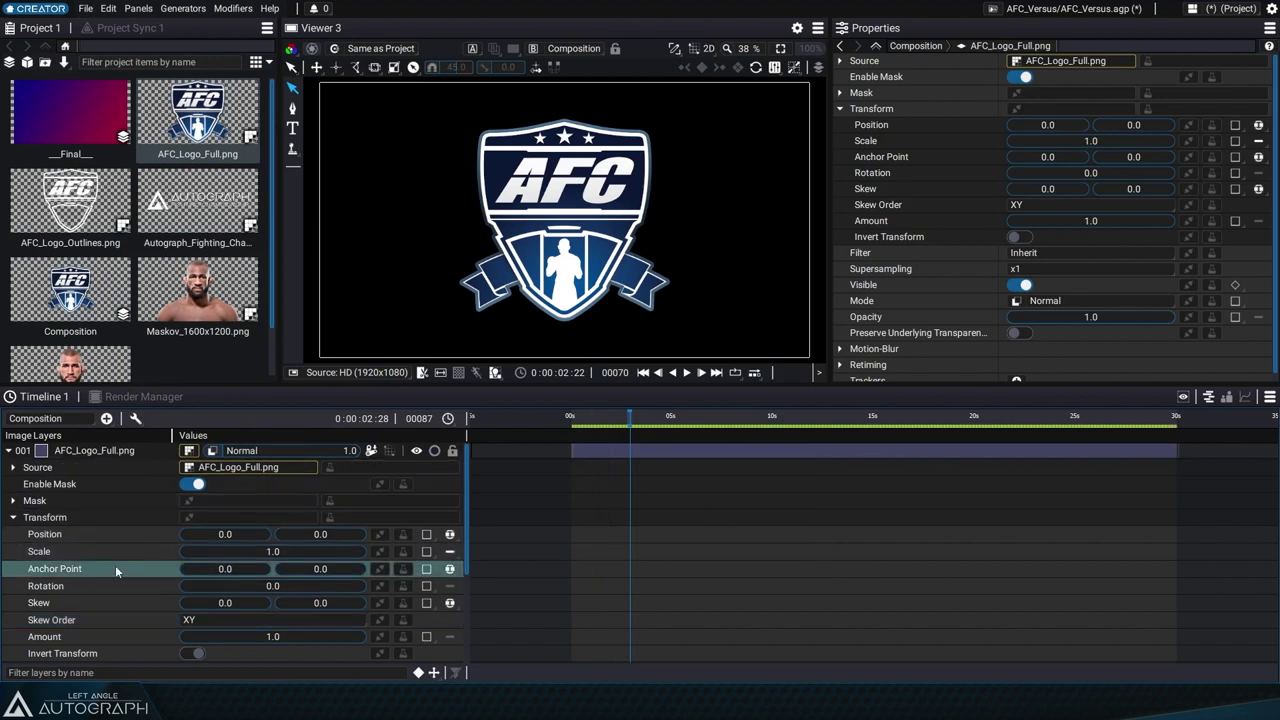
left_click(562, 205)
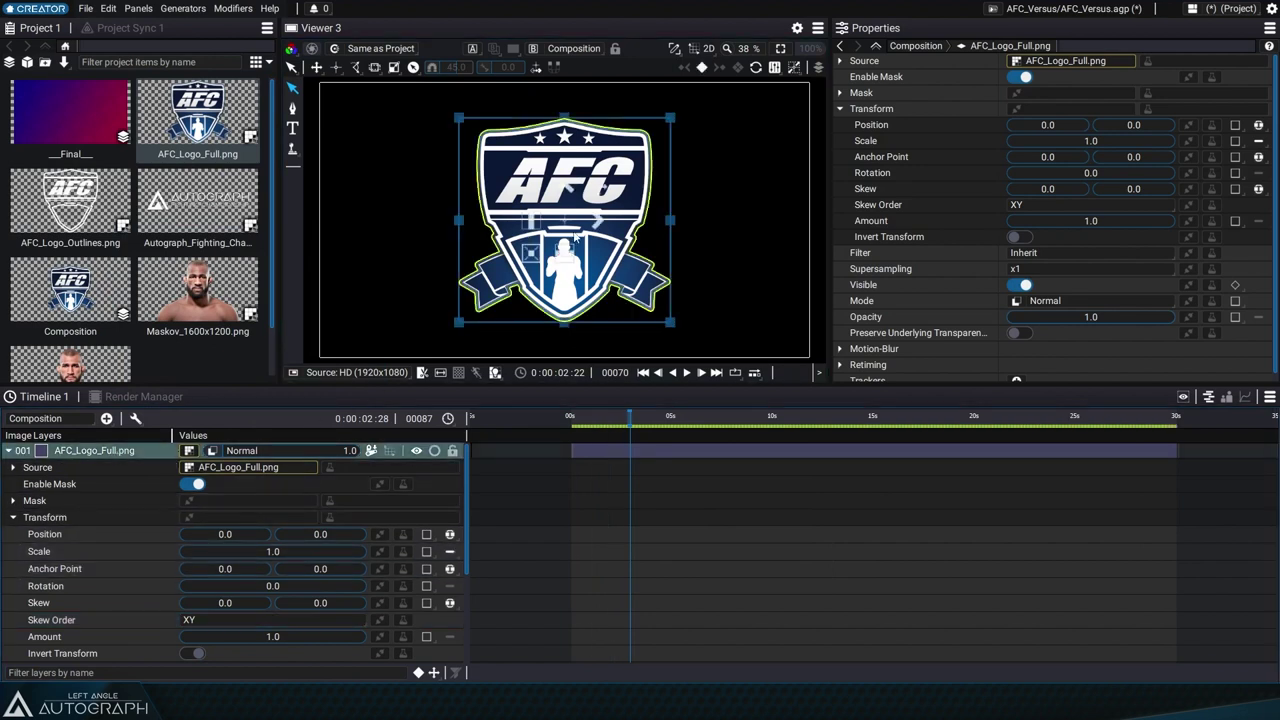
left_click(237, 534)
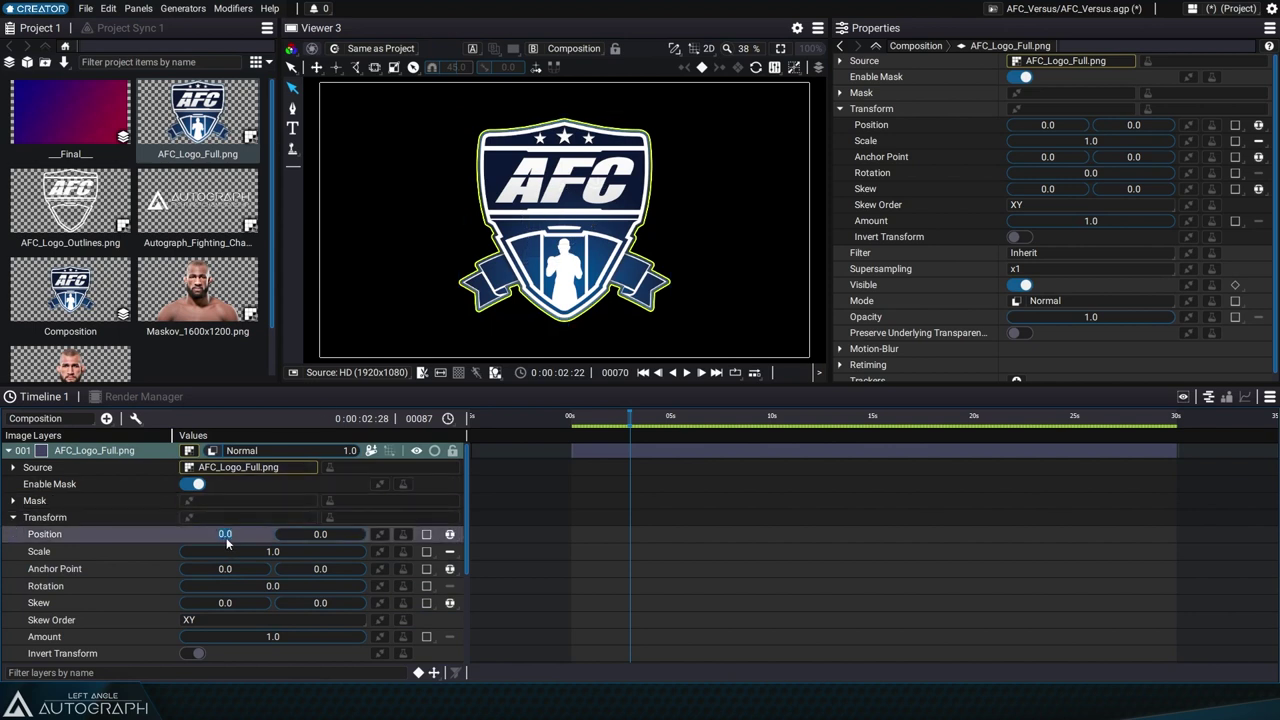
type("160")
key("Tab")
type("80")
key("Return")
- Examine the logo's transform handle and where its anchor point sits within the image
left_click(631, 209)
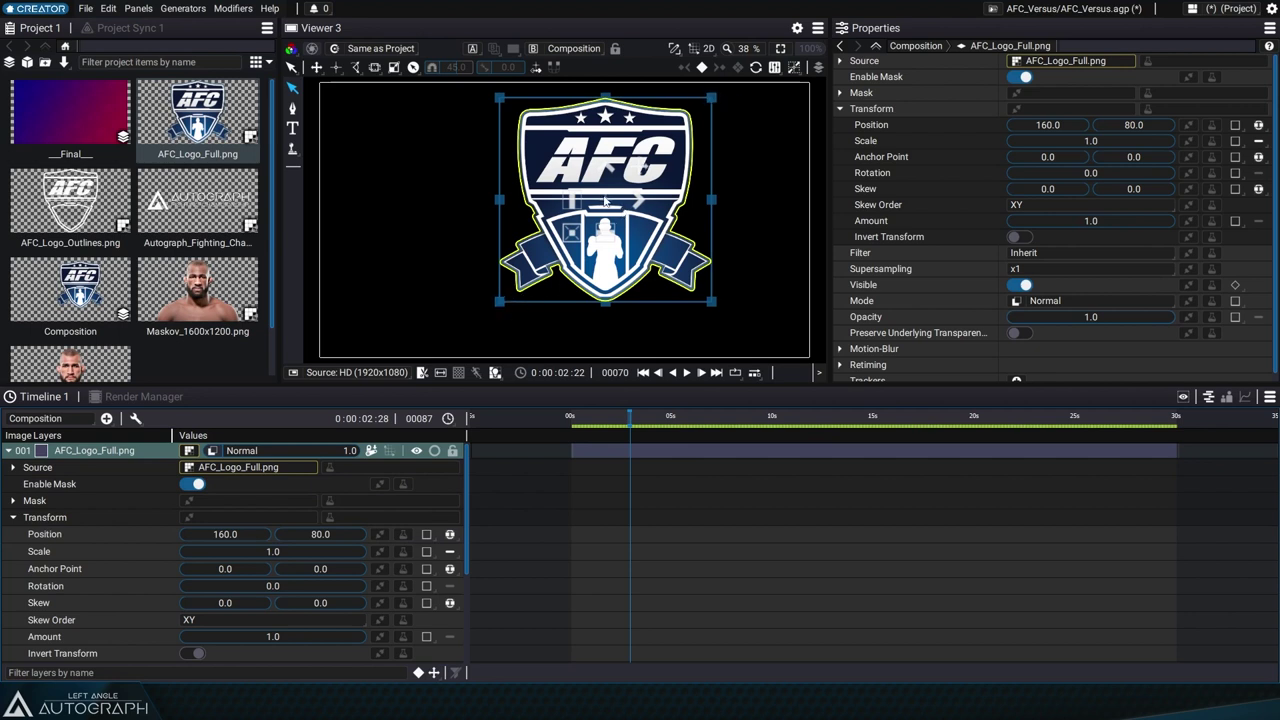
left_click(604, 357)
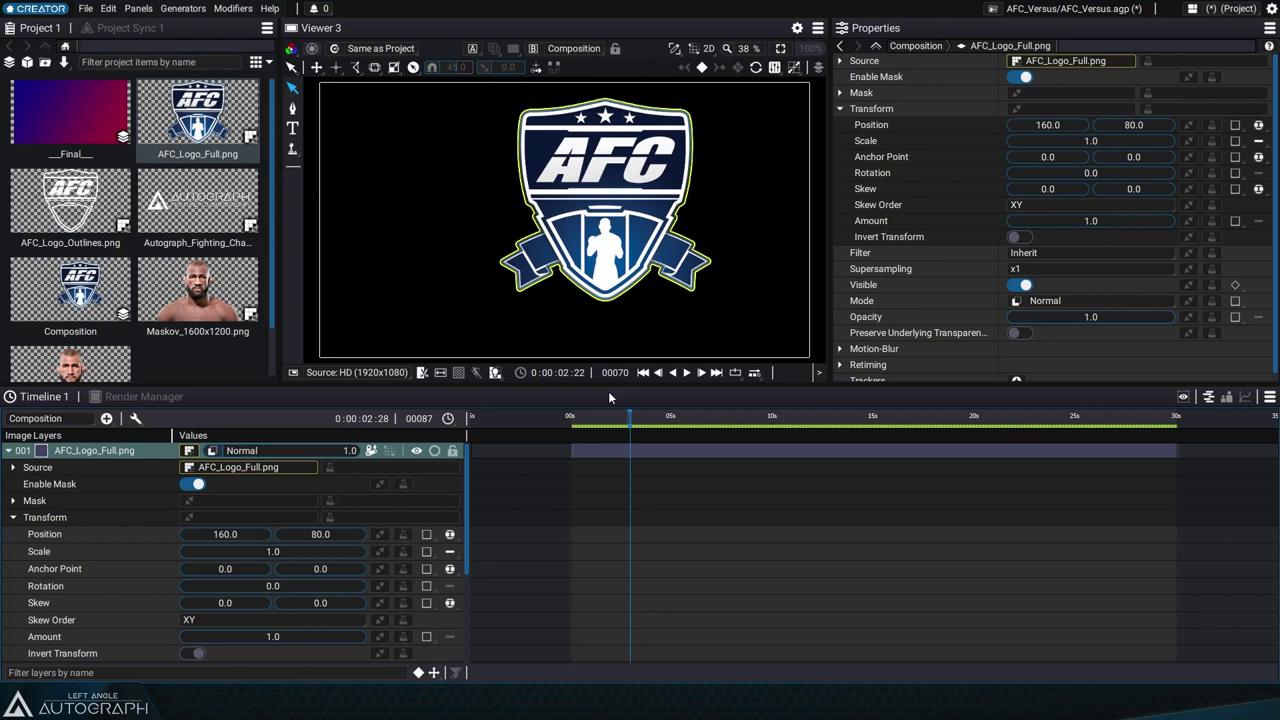
left_click(607, 206)
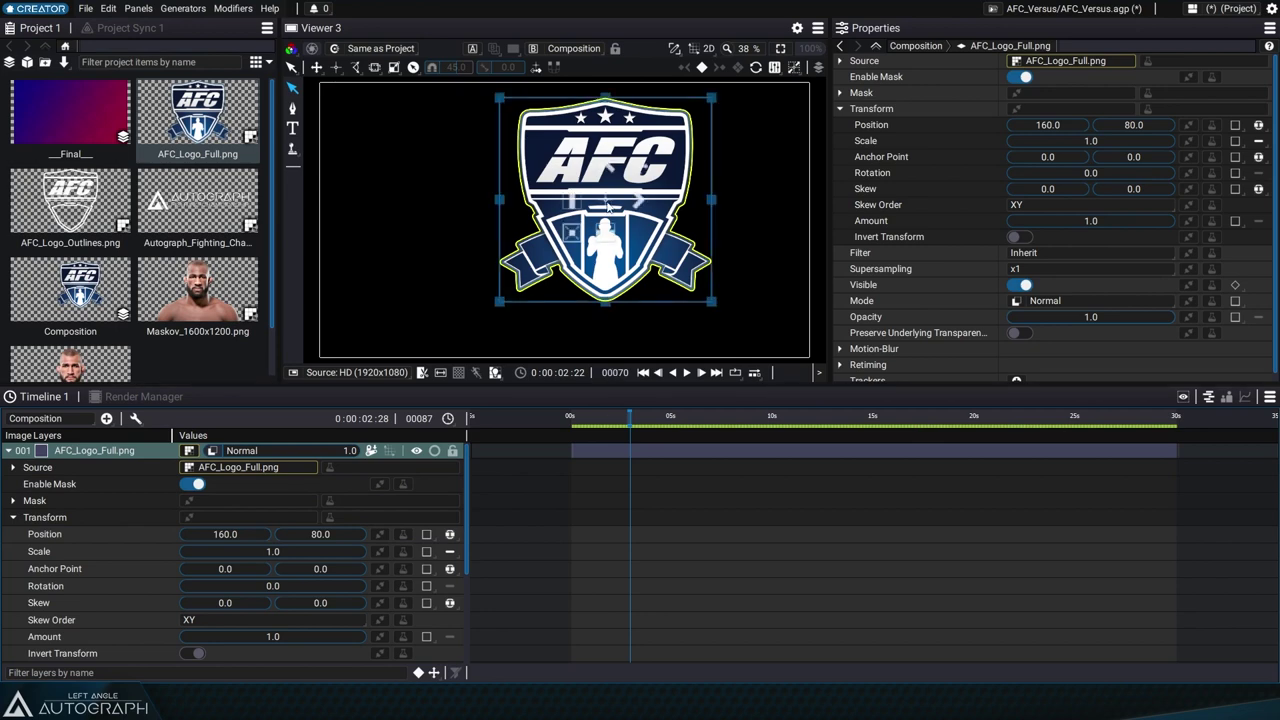
scroll(607, 205, "up", 8)
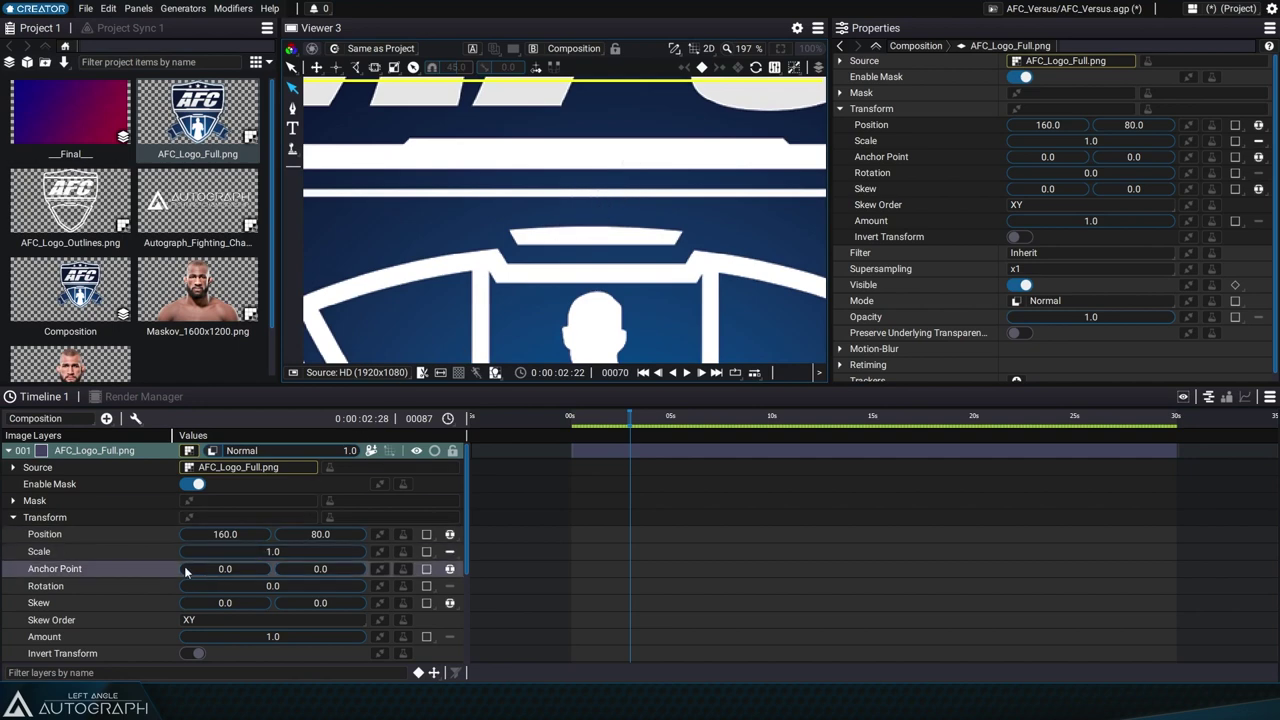
left_click(243, 569)
scroll(566, 254, "down", 5)
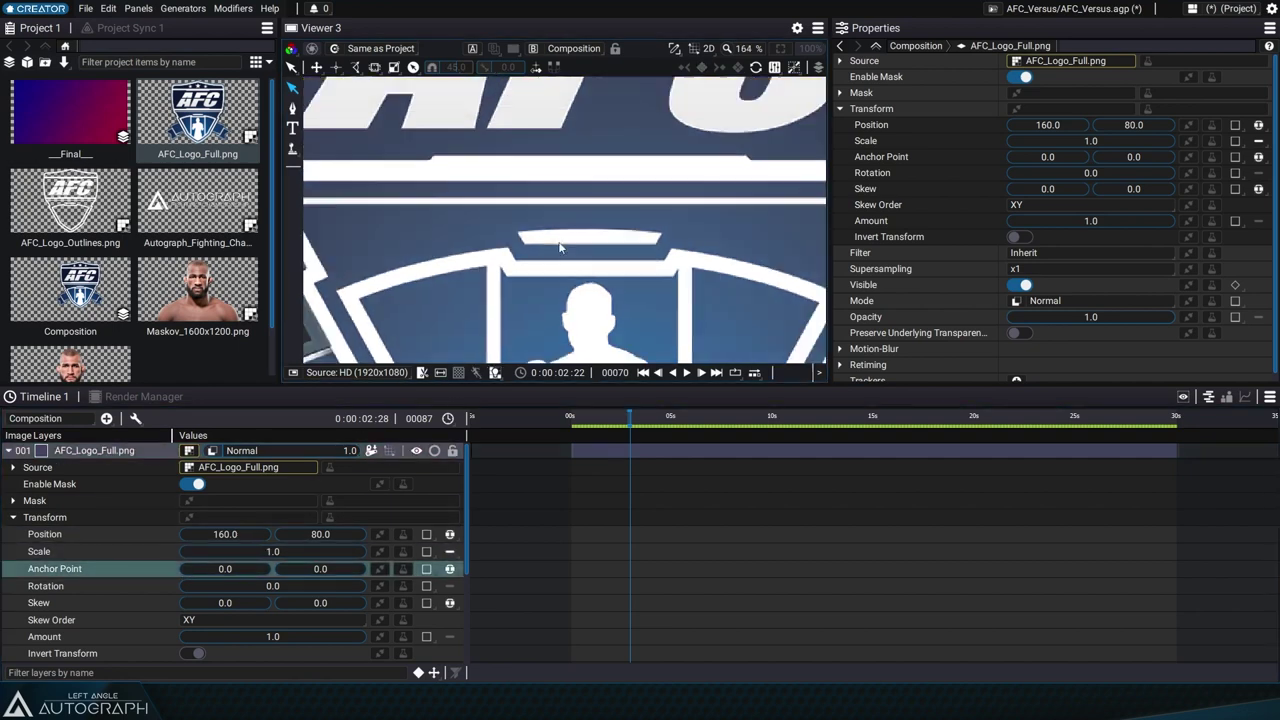
scroll(566, 254, "down", 3)
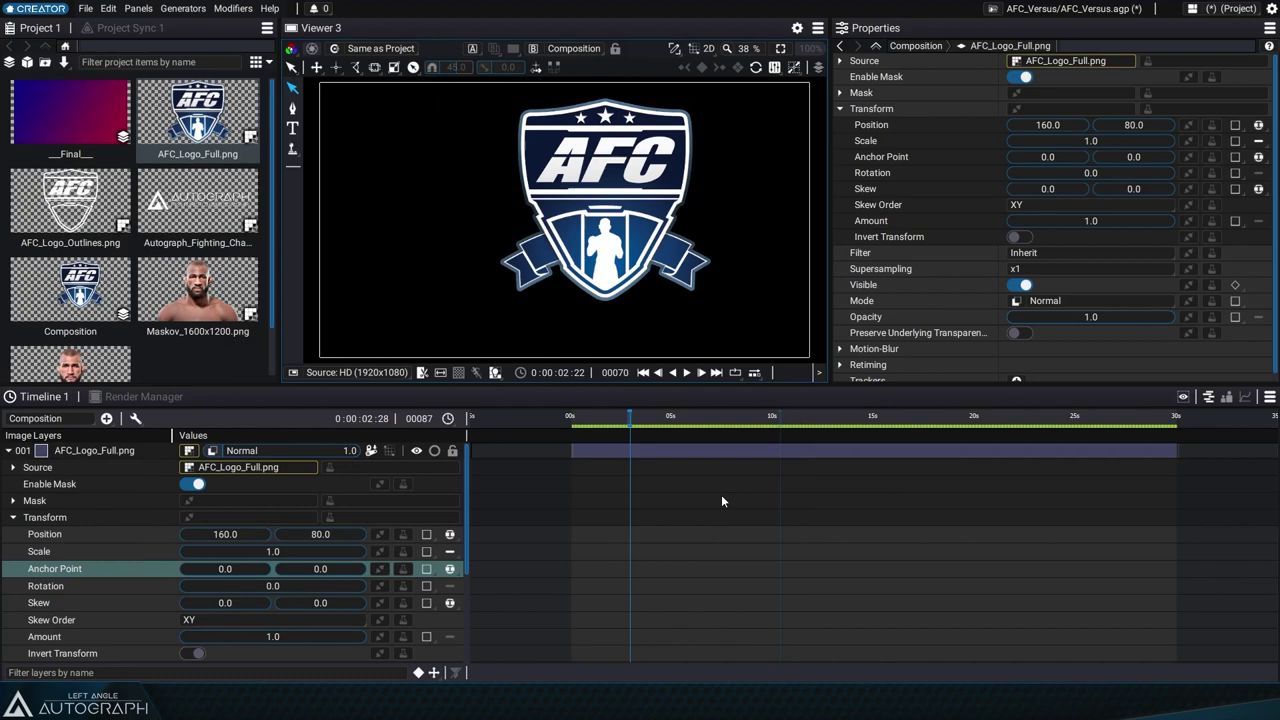
- Set the logo's rotation to 18.0, scale to 0.85 and vertical anchor point to -10.0, and check the pivot up close
mouse_move(268, 586)
left_mouse_down()
mouse_move(332, 586)
mouse_move(294, 586)
mouse_move(305, 555)
mouse_move(258, 552)
mouse_move(276, 552)
mouse_move(268, 565)
left_mouse_up()
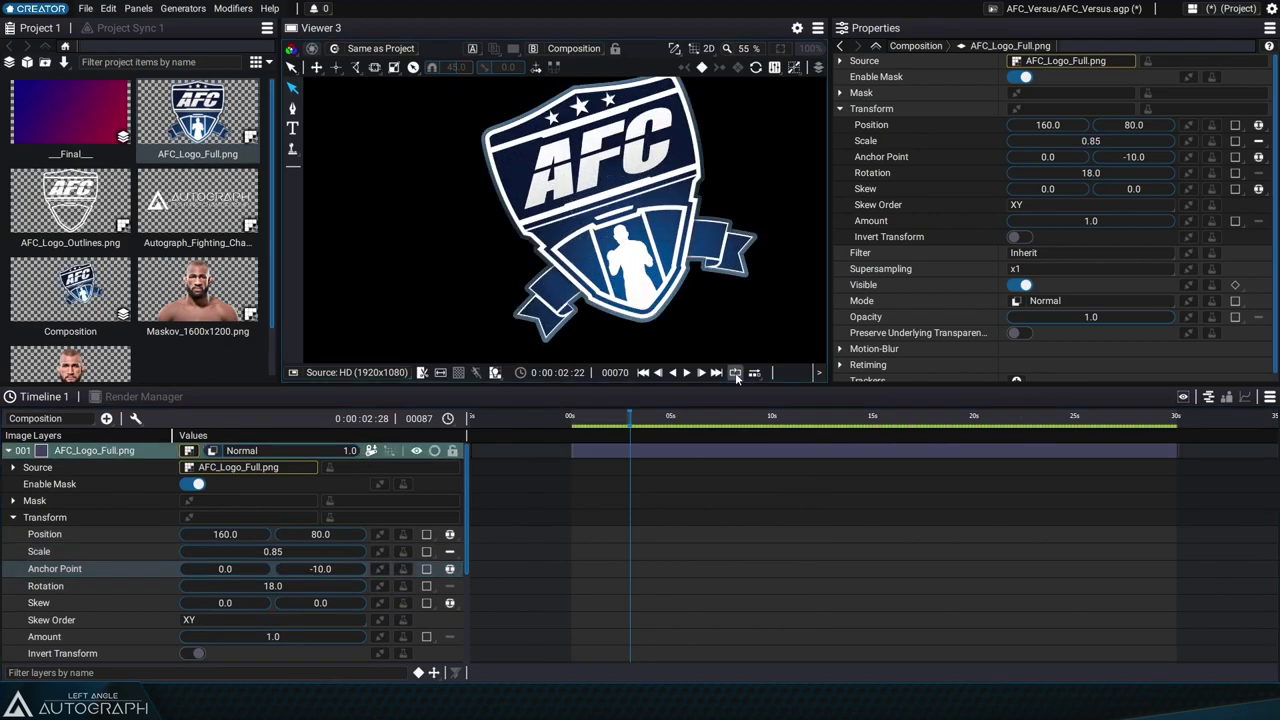
scroll(598, 182, "up", 8)
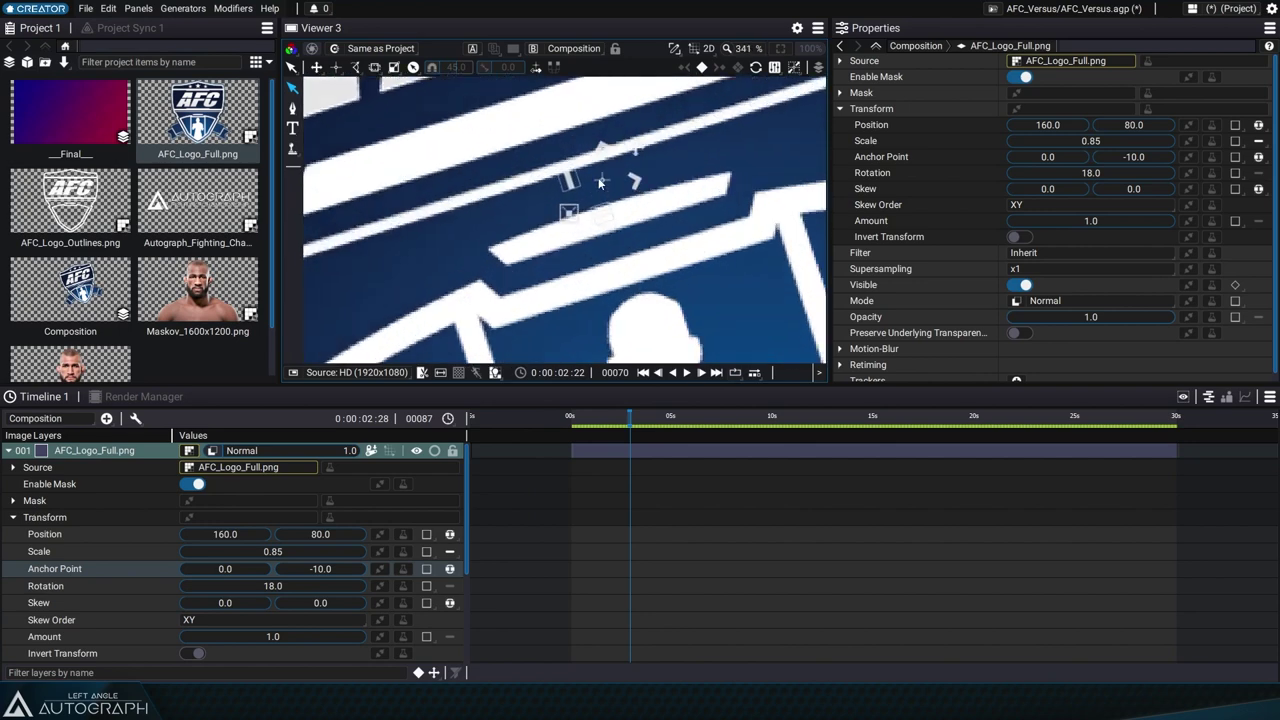
scroll(598, 177, "up", 4)
scroll(613, 195, "up", 2)
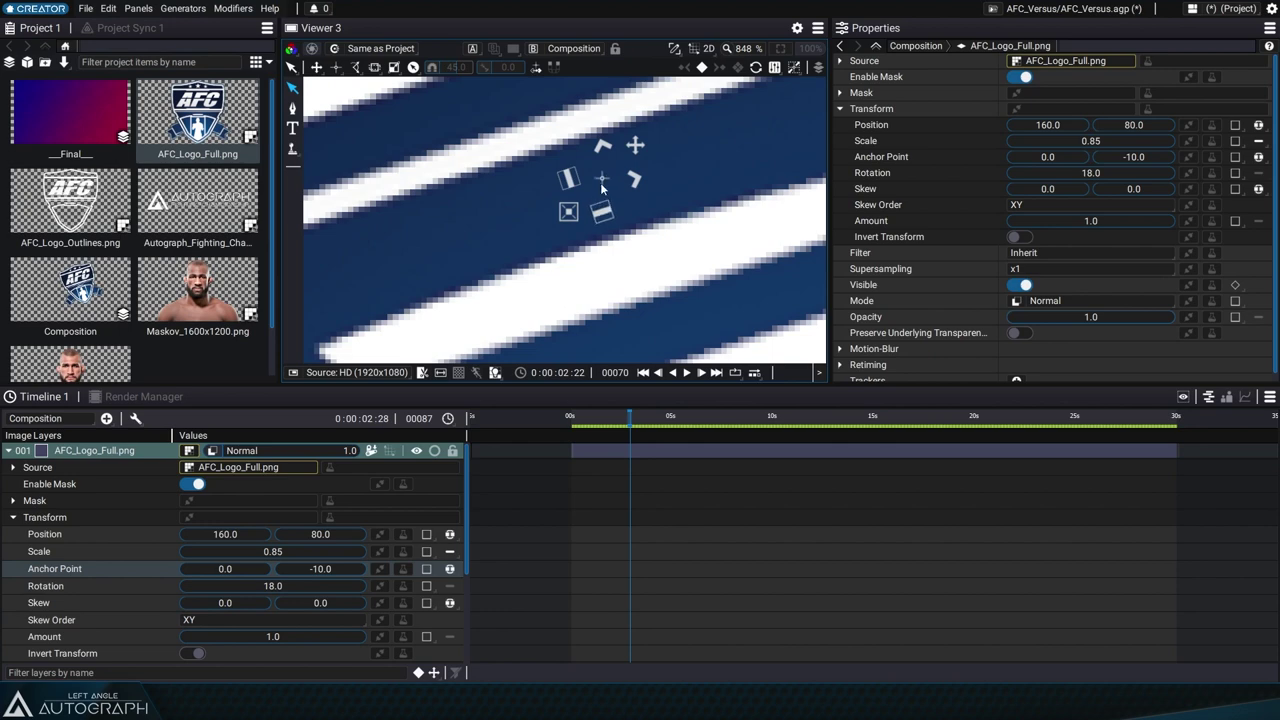
key("f")
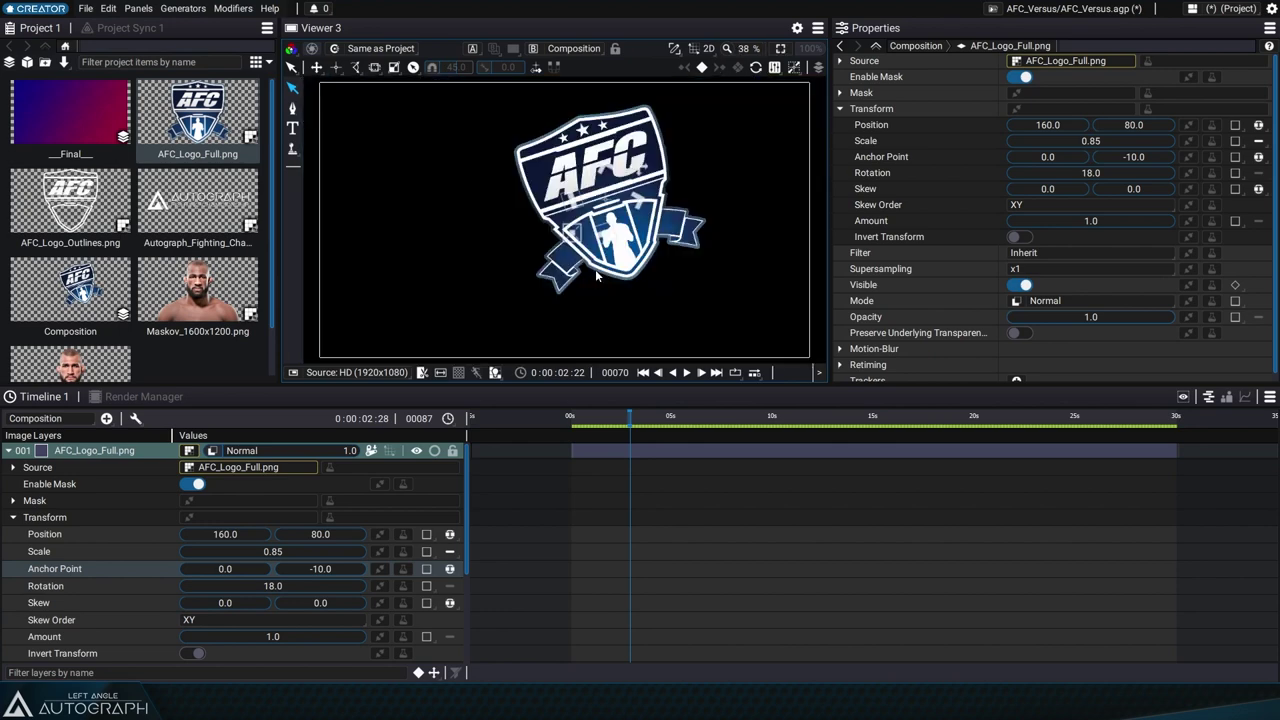
- Return the logo's Transform group to its default values and shift its horizontal anchor point to 121.0
right_click(214, 520)
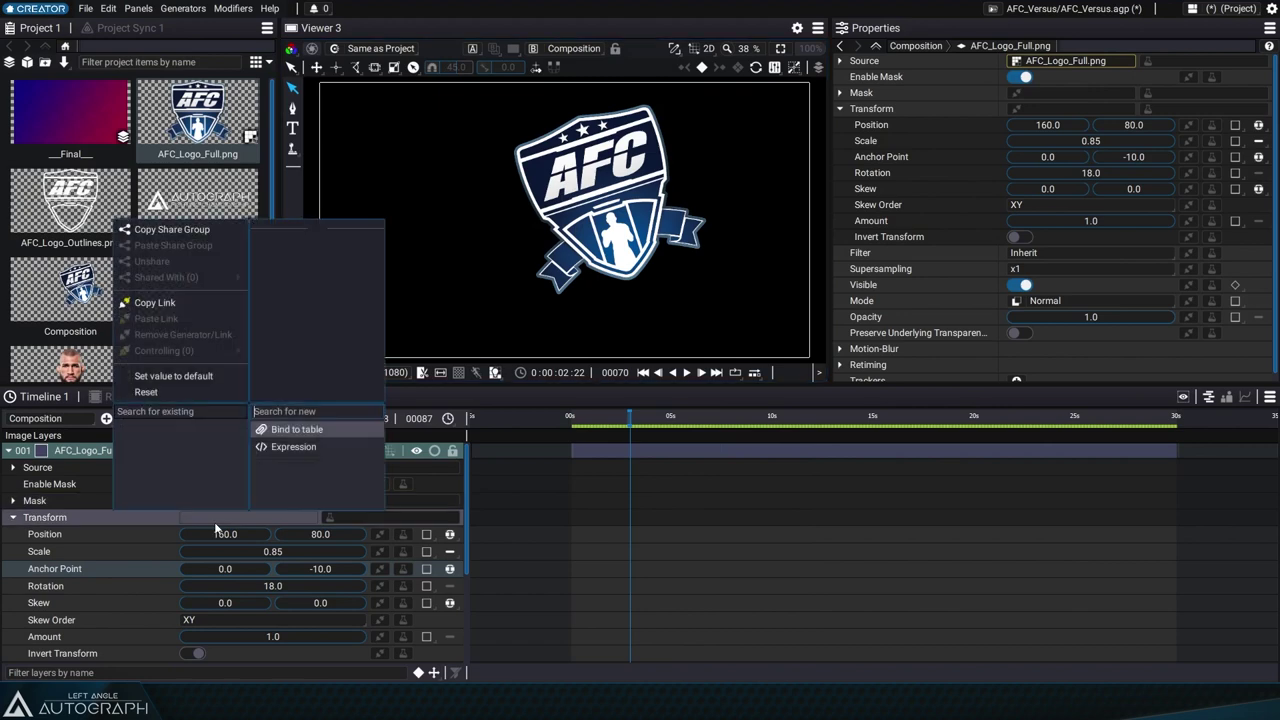
left_click(170, 376)
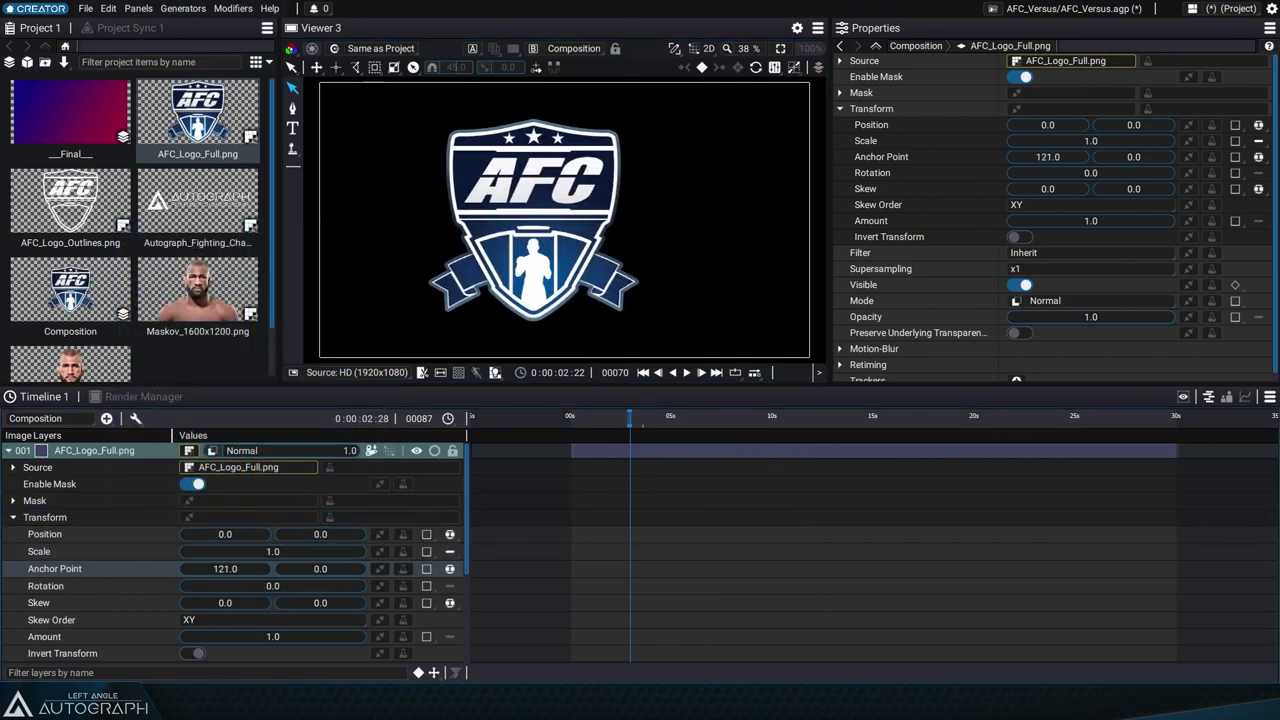
left_click_drag(350, 569, 317, 570)
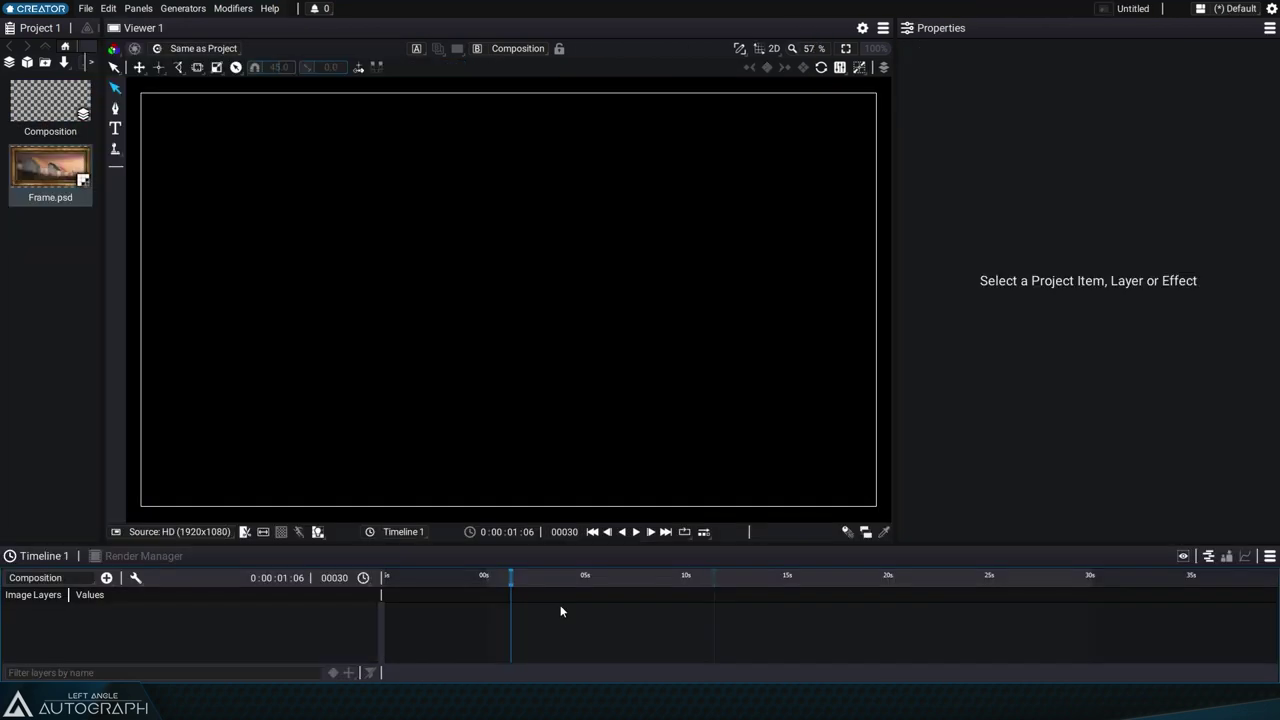
- Preview Frame.psd, return to the empty composition and add Frame.psd to it as a layer
double_click(50, 166)
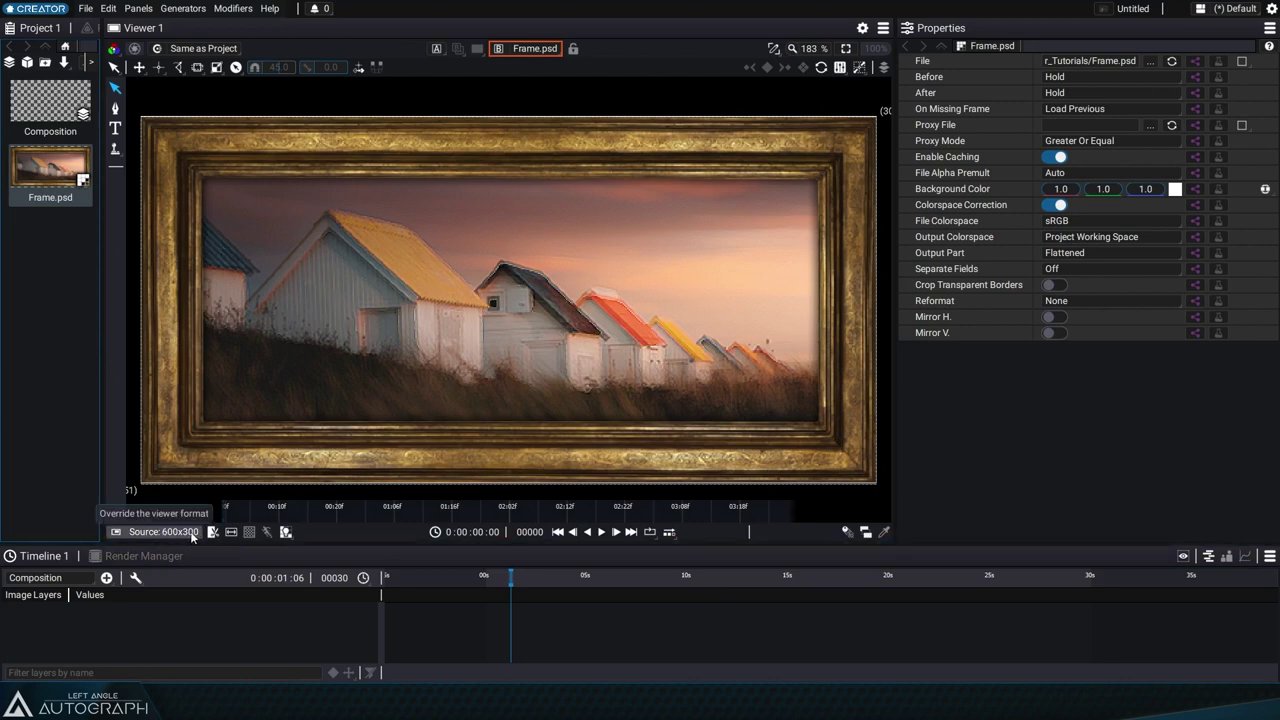
double_click(50, 100)
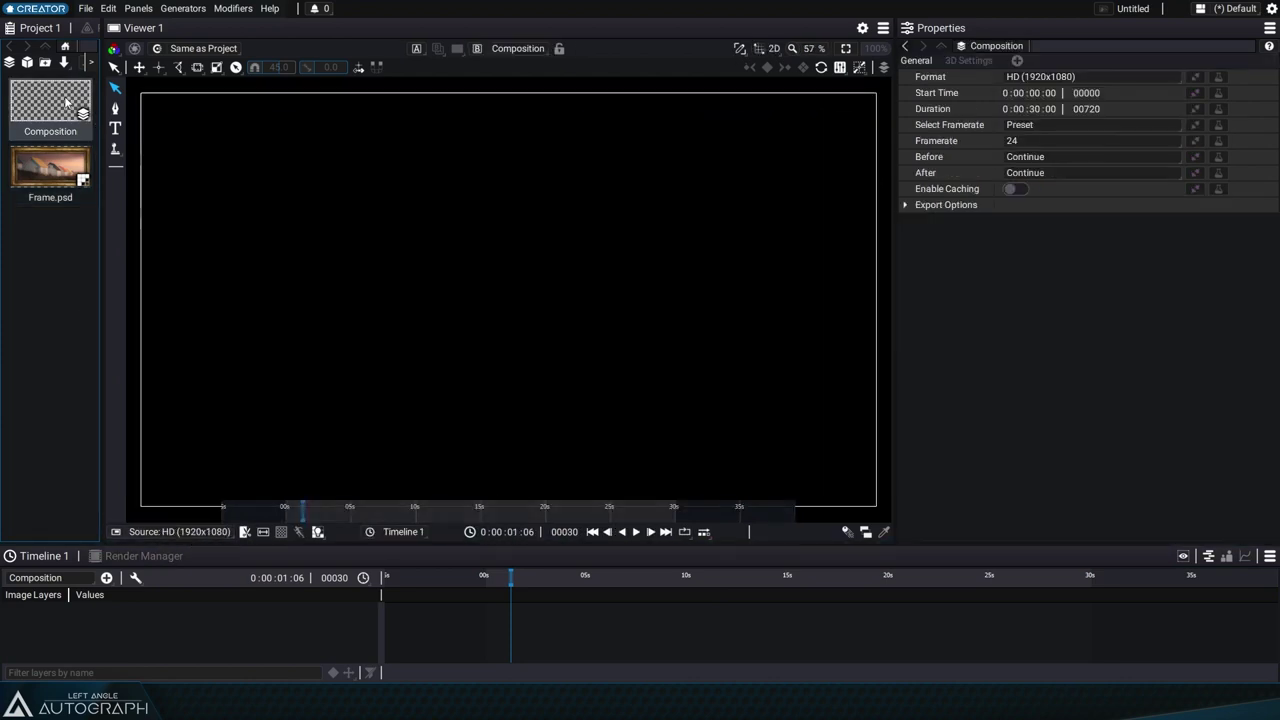
left_click_drag(50, 168, 123, 612)
left_click(103, 613)
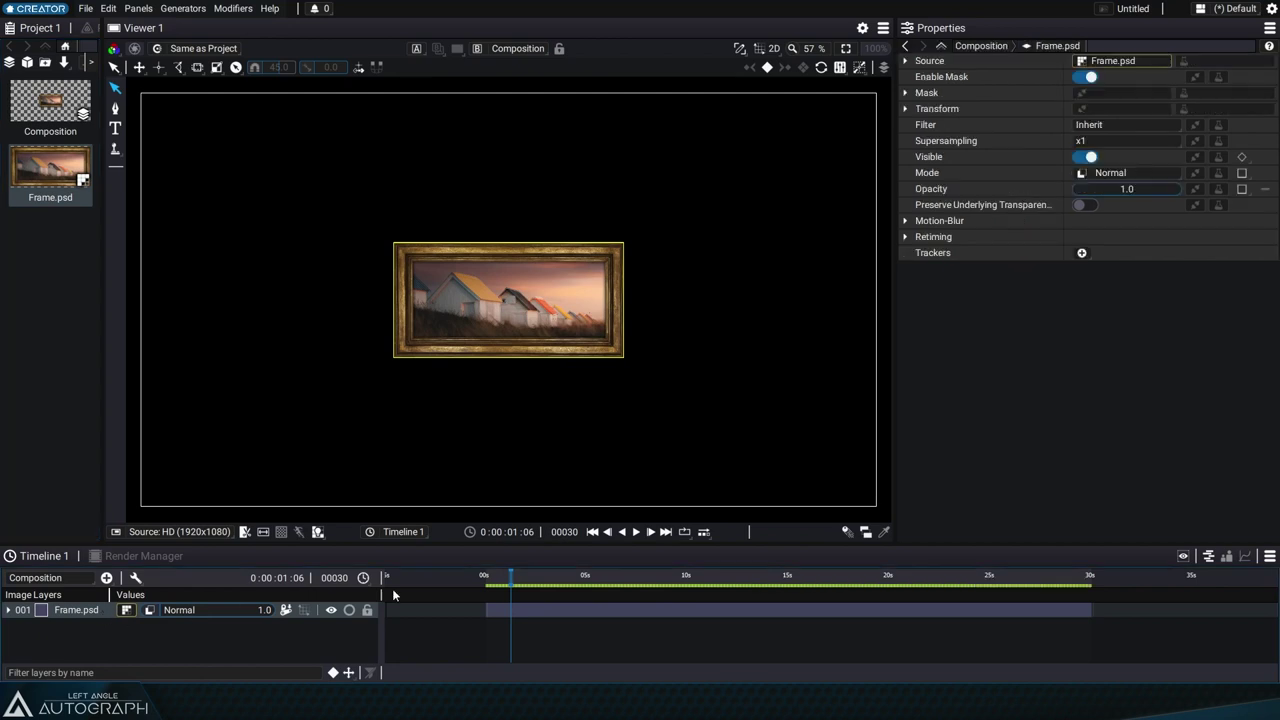
- Move the frame layer to about 219.16, 43.48 and set its horizontal anchor point to 300
left_click(907, 109)
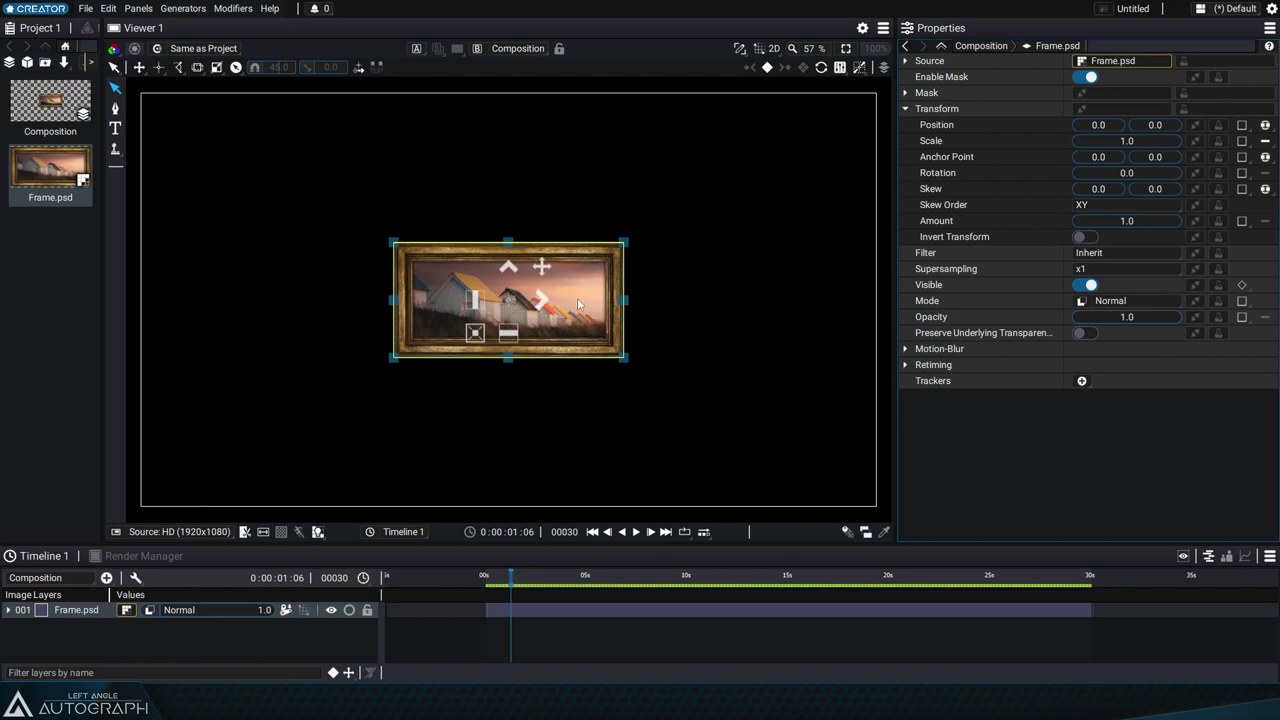
left_click_drag(578, 303, 689, 271)
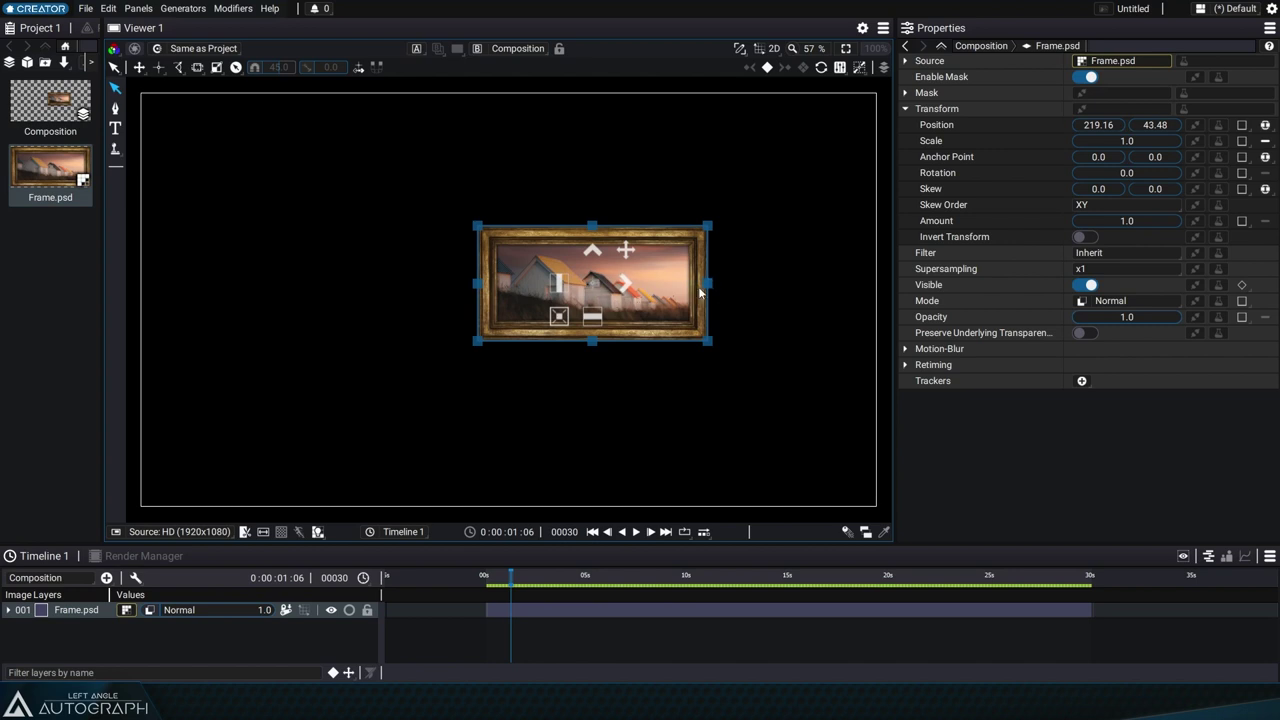
left_click_drag(1092, 157, 1088, 160)
type("300")
key("Return")
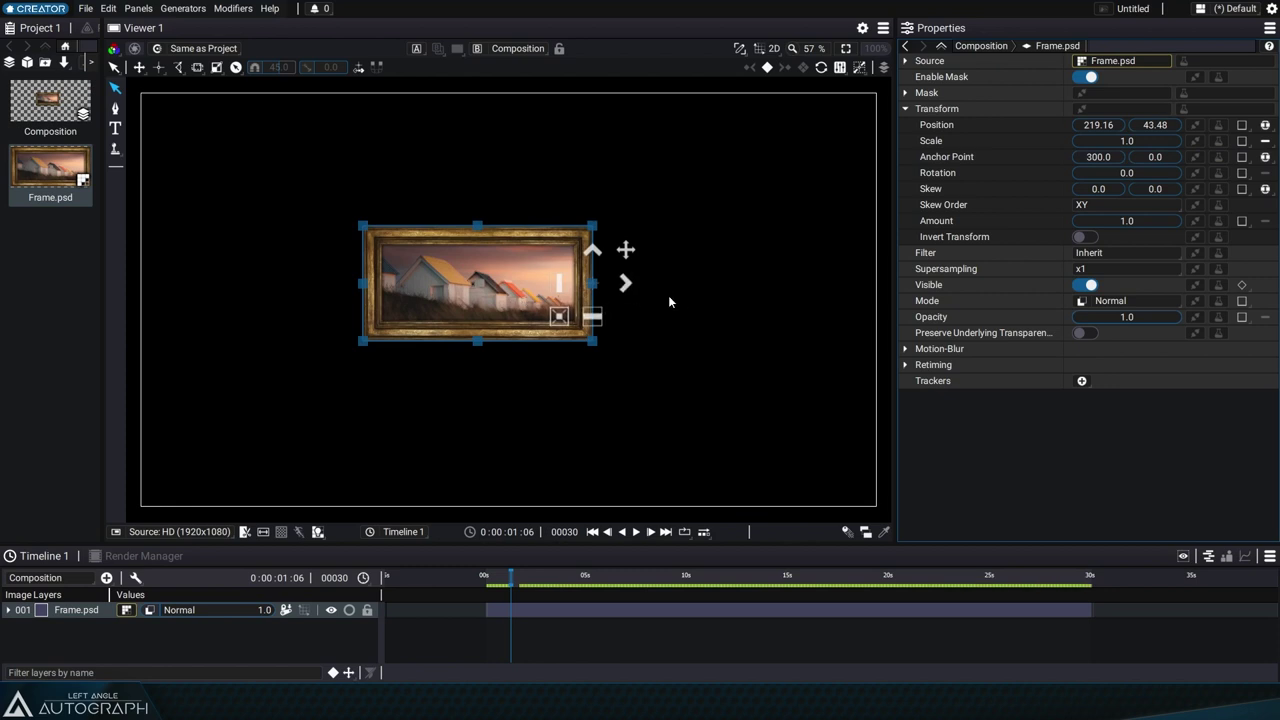
- Try transforming the frame around its offset anchor point with the viewer handles, and undo each change
left_click_drag(589, 323, 705, 360)
key("ctrl+z")
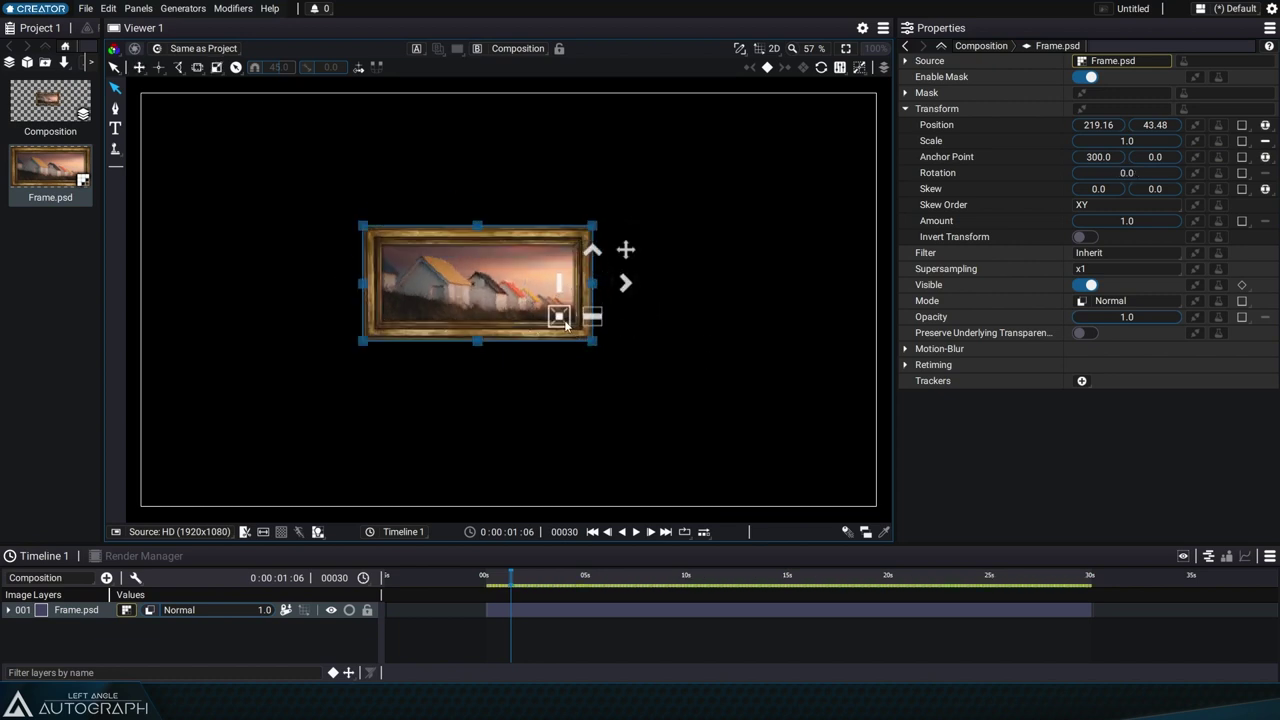
left_click_drag(559, 316, 535, 336)
key("ctrl+z")
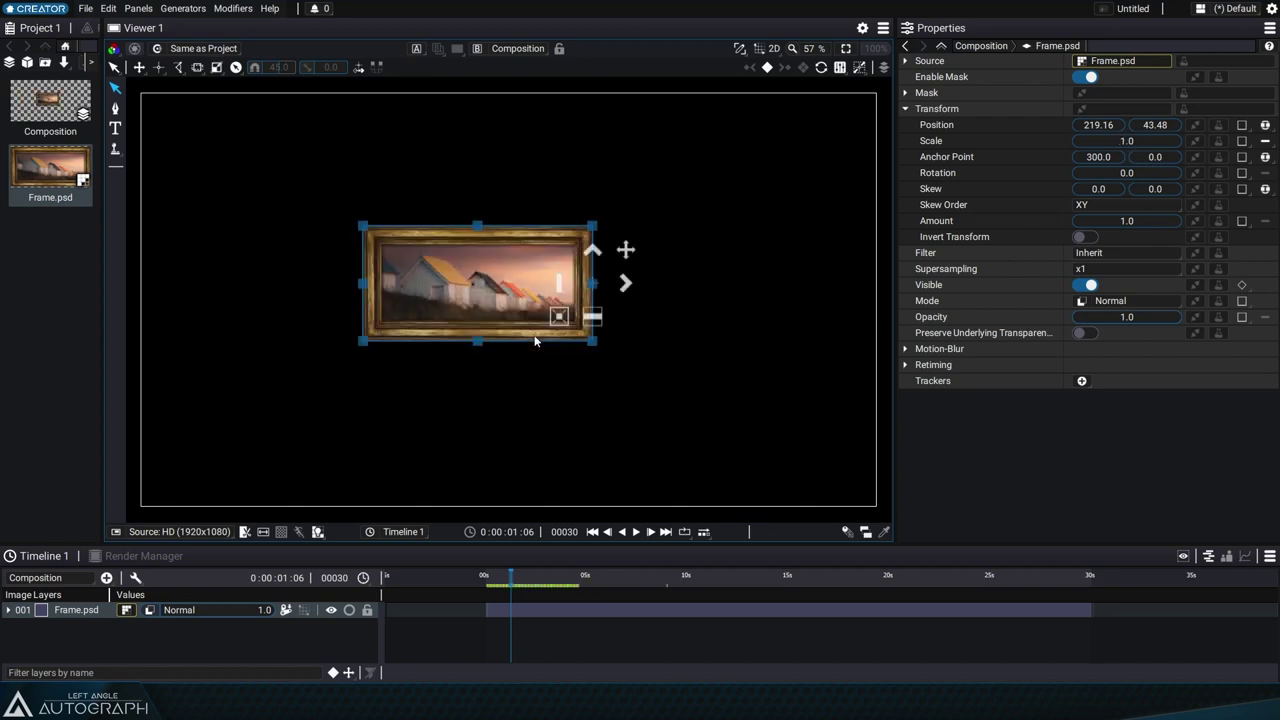
- Place the frame's anchor point at the Center preset and finally the Bottom preset of the Selection Bounding Box
left_click(860, 67)
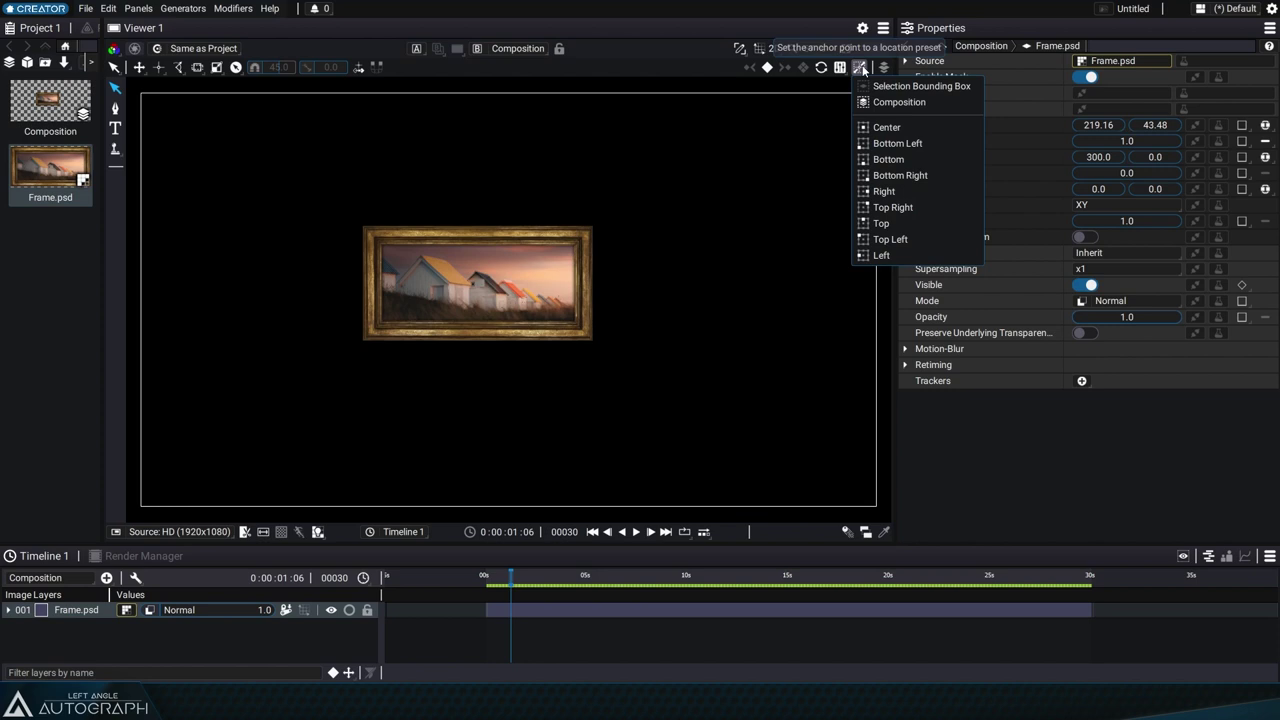
left_click(900, 86)
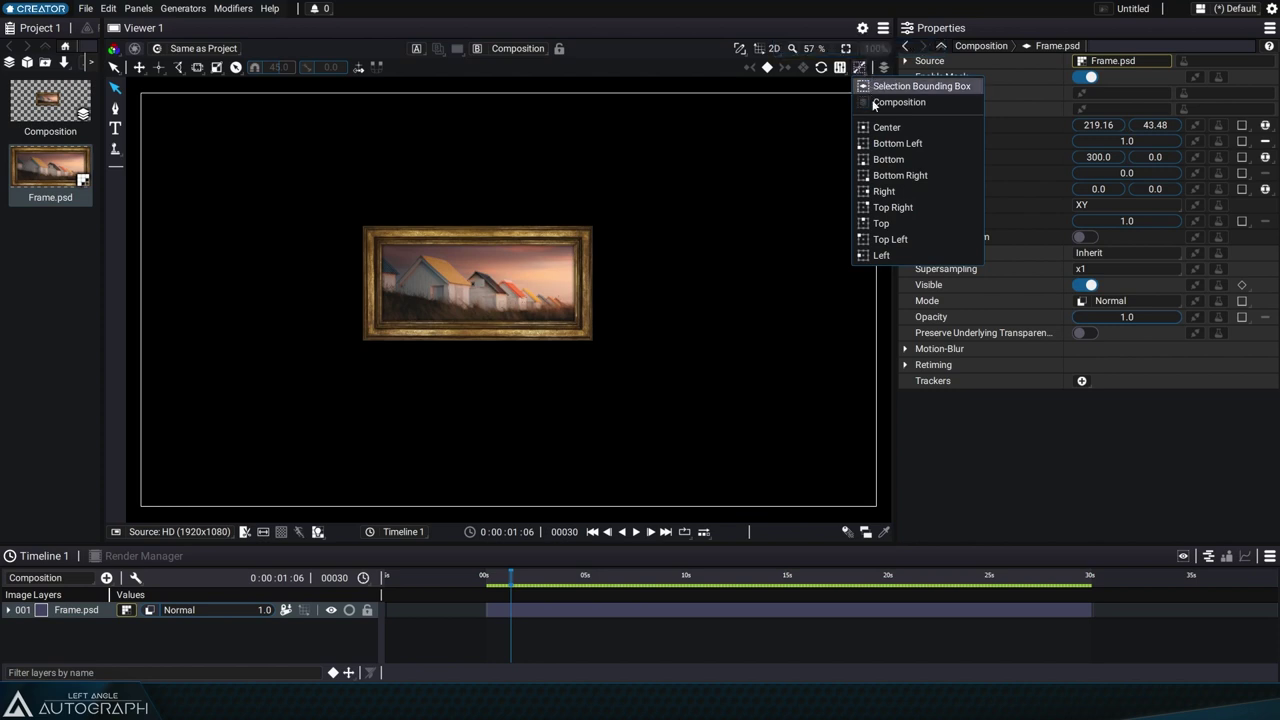
left_click(907, 128)
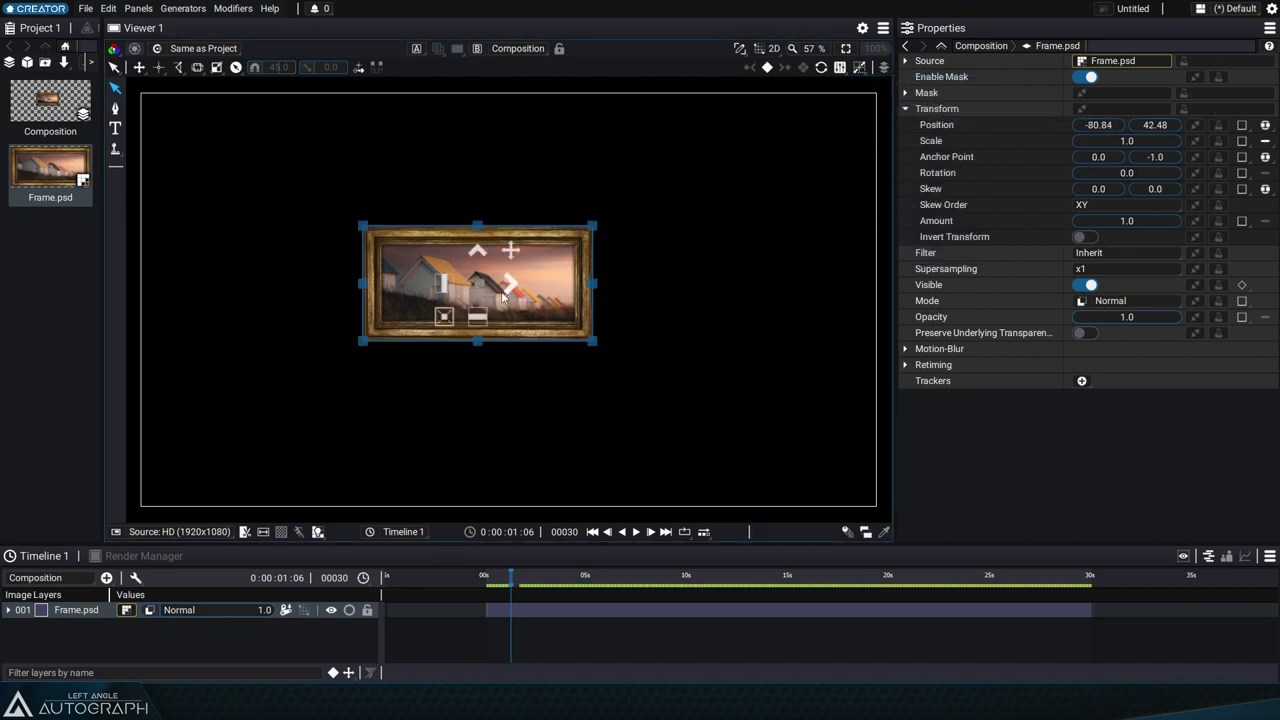
left_click(859, 67)
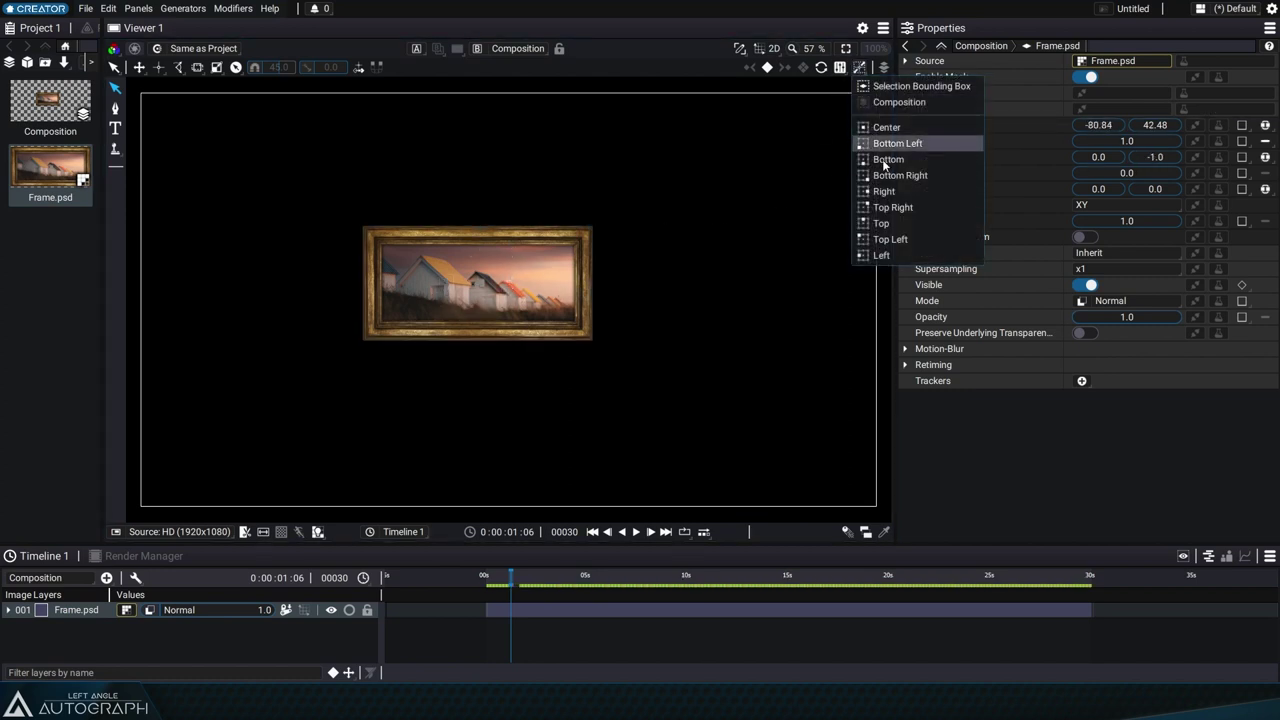
left_click(873, 164)
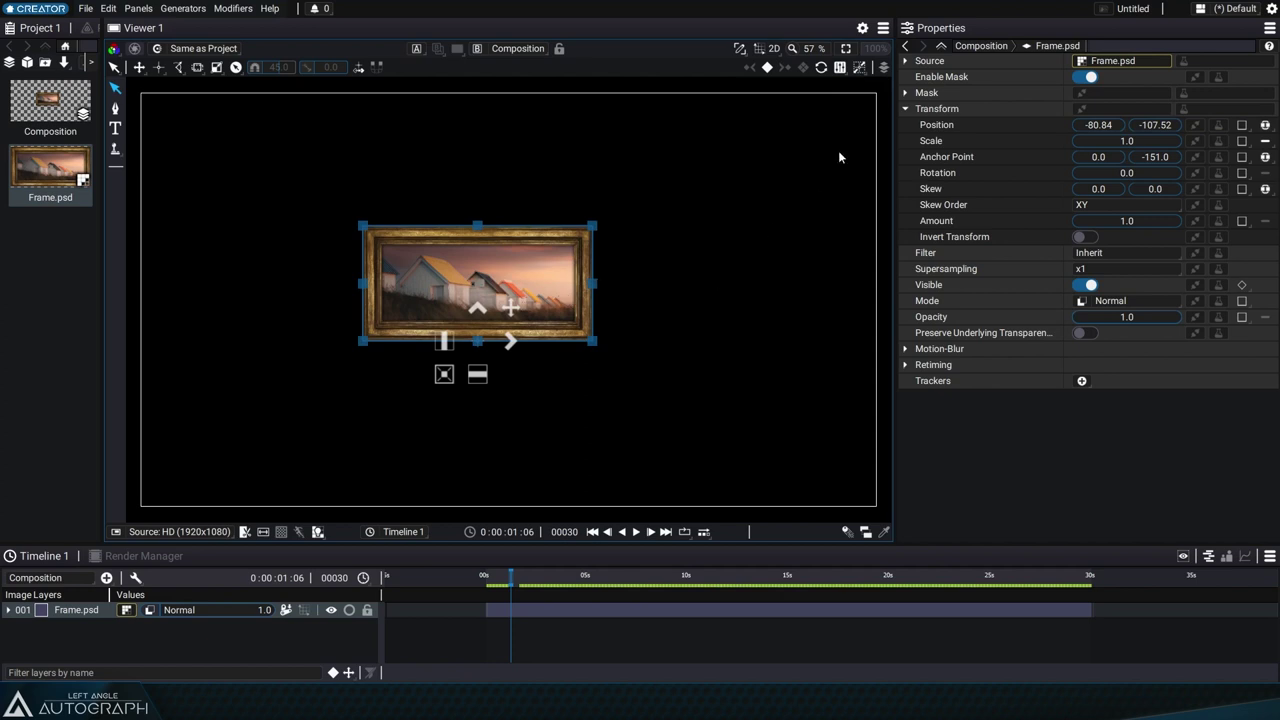
- Set the frame's anchor point to the Composition's Bottom preset, try rotating the layer to about 11.17, and undo the rotation
left_click(859, 67)
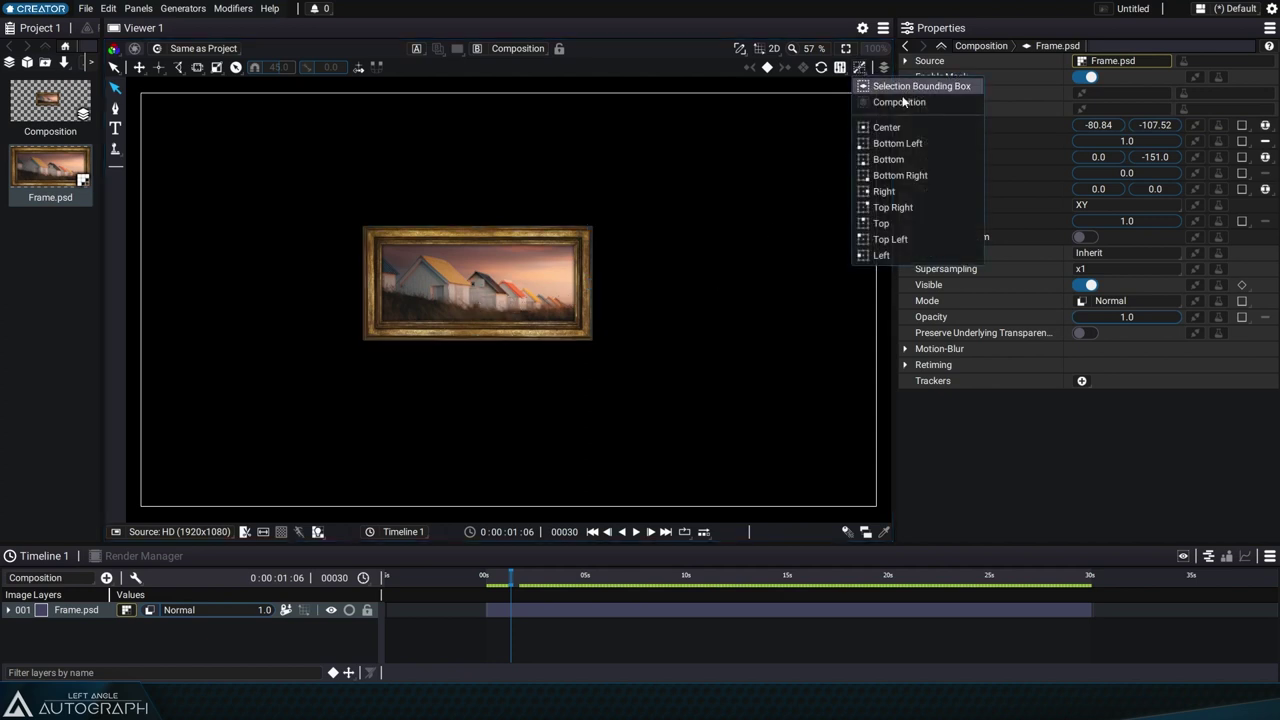
left_click(918, 164)
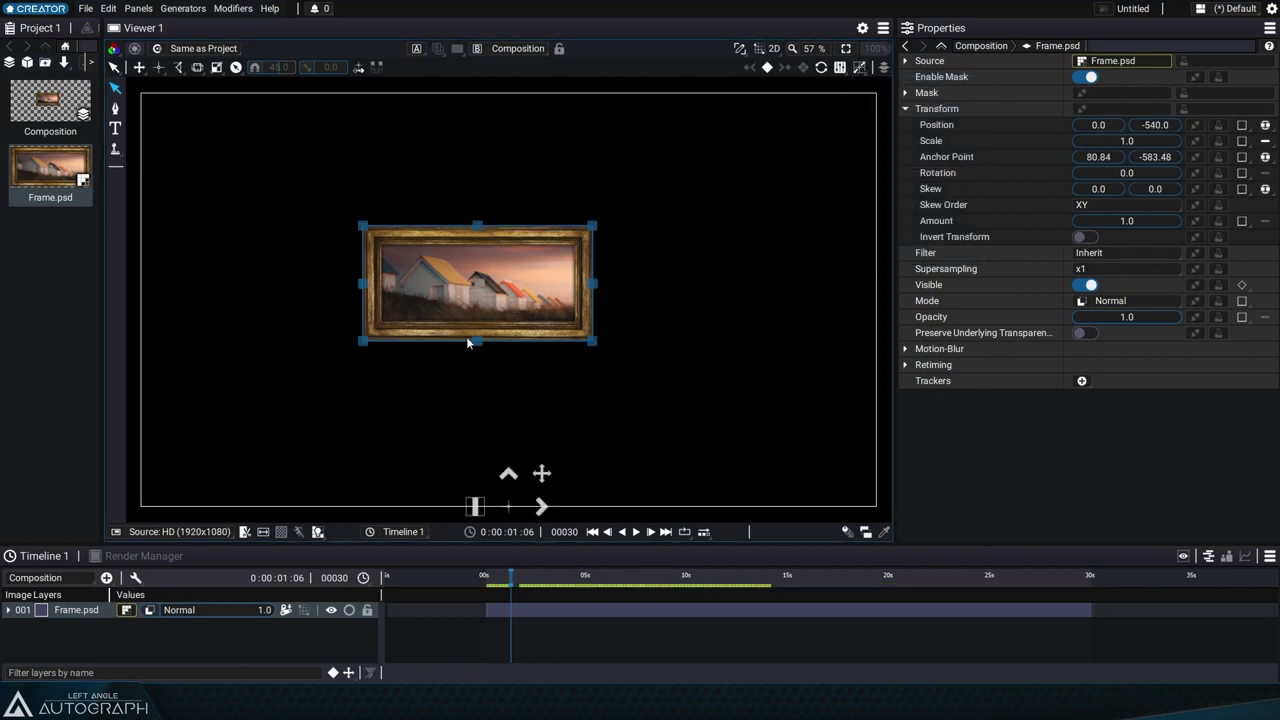
key("r")
left_click_drag(601, 374, 645, 323)
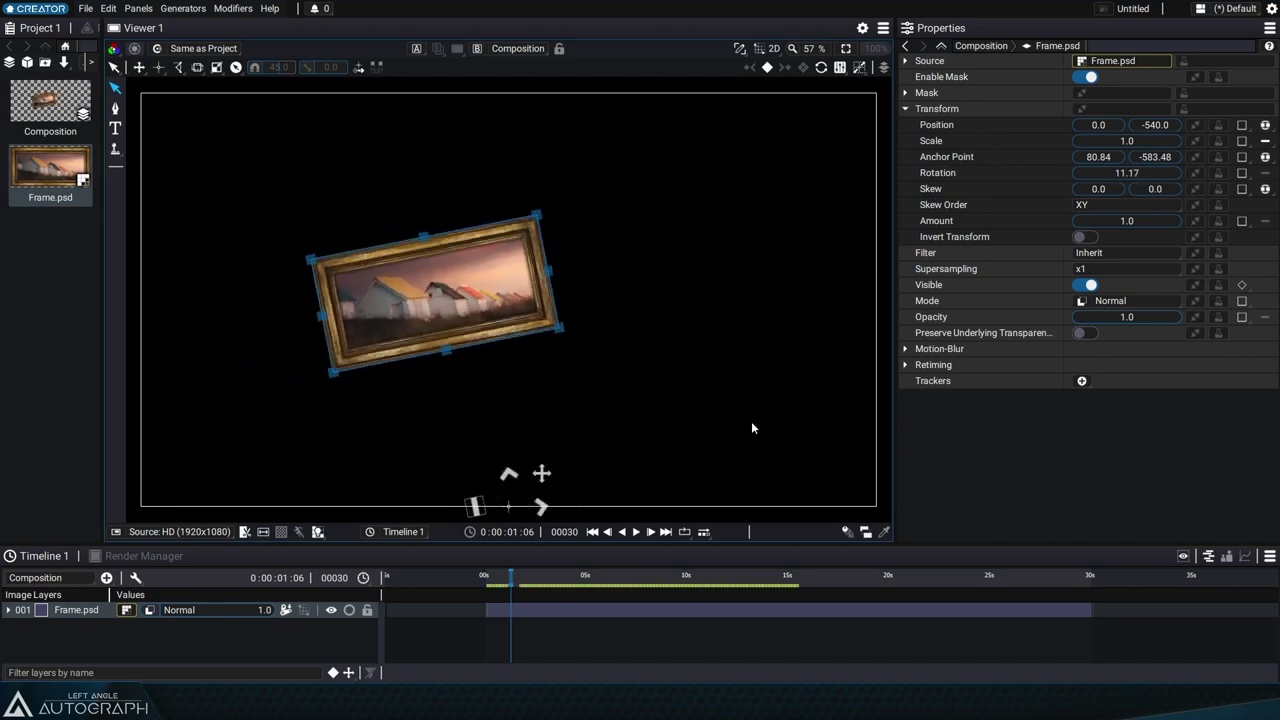
key("ctrl+z")
- Reset the frame's Transform group and give the layer a rotation of about 26.71, scale of about 1.76 and position of about 368.75, 90.45
left_click(1129, 112)
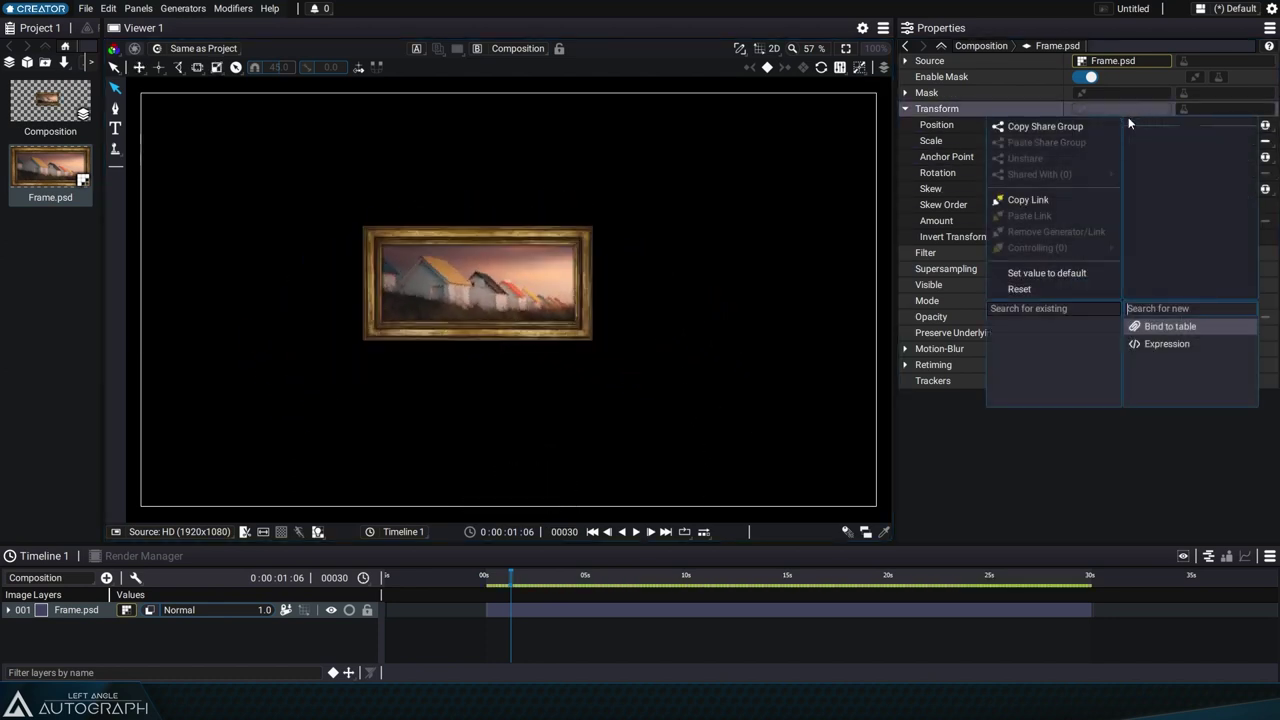
left_click(1019, 288)
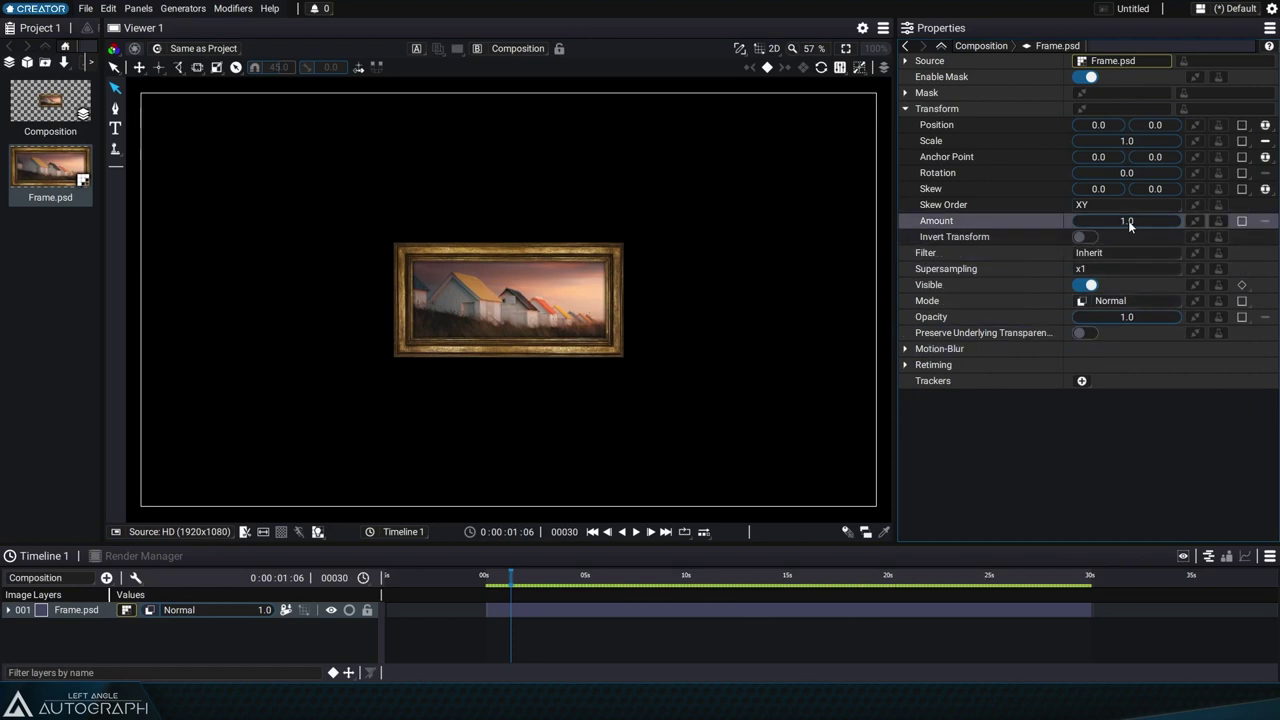
key("e")
left_click_drag(578, 286, 605, 273)
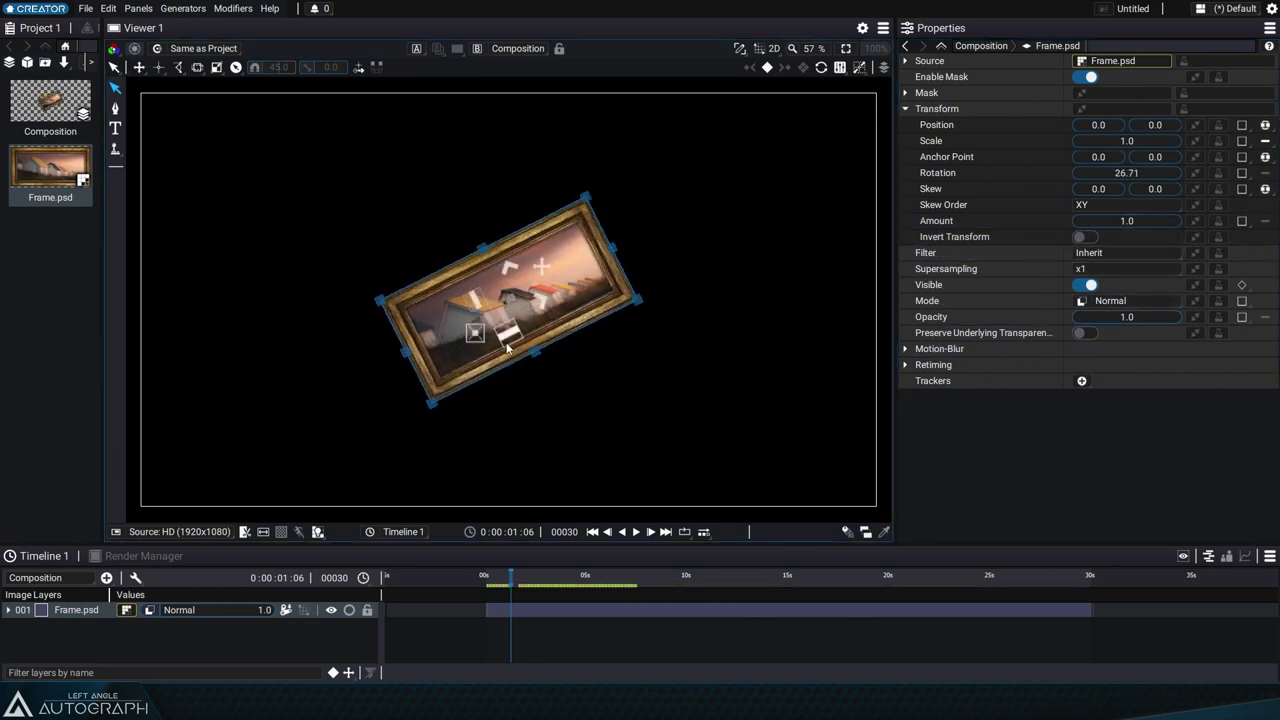
left_click_drag(472, 335, 449, 377)
left_click_drag(570, 262, 723, 226)
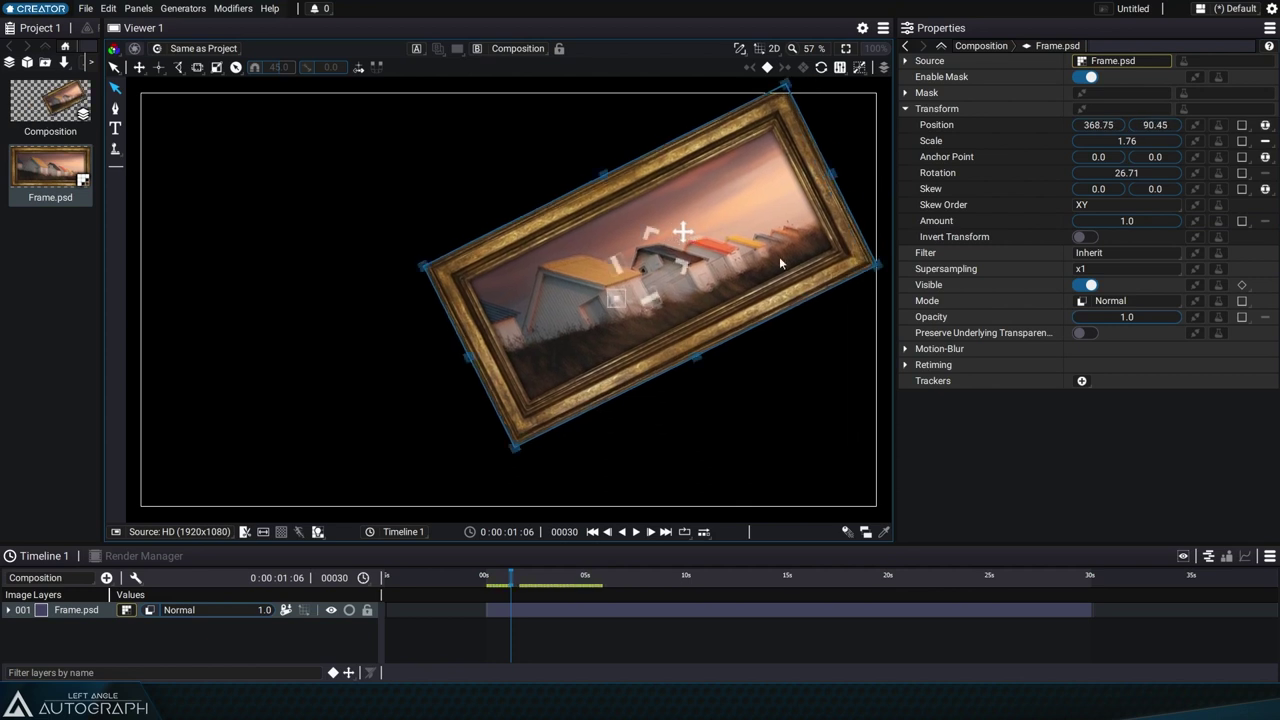
- Lower the frame's transform Amount to 0 and raise it again to see the whole transformation fade out and back
left_click_drag(1143, 222, 1042, 221)
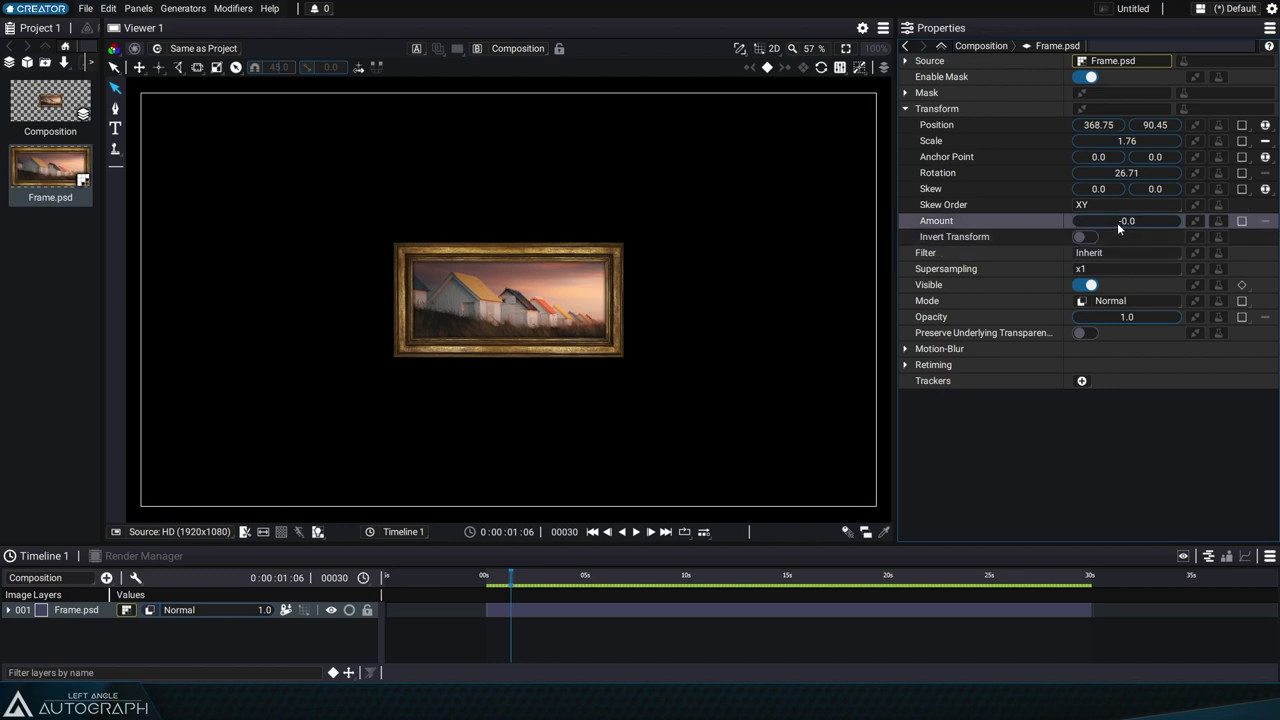
left_click_drag(1117, 222, 1179, 222)
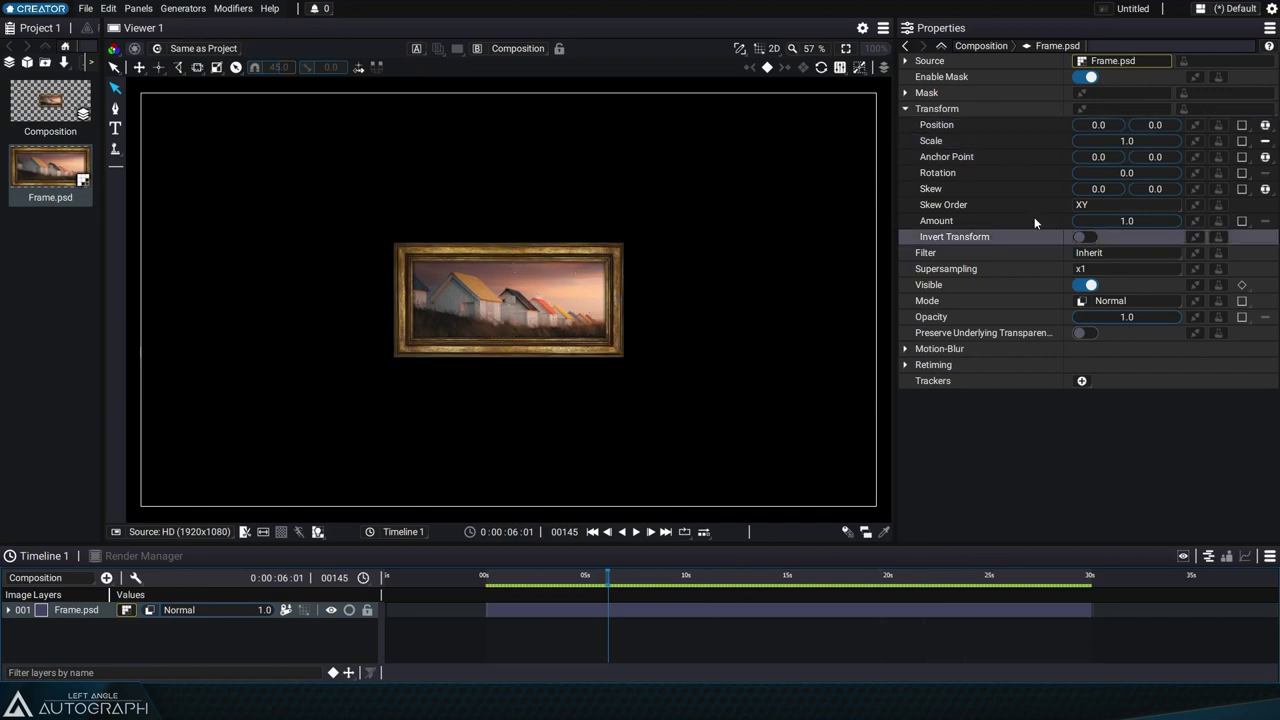
- Set the frame layer's horizontal position to 200
left_click_drag(1098, 124, 1140, 124)
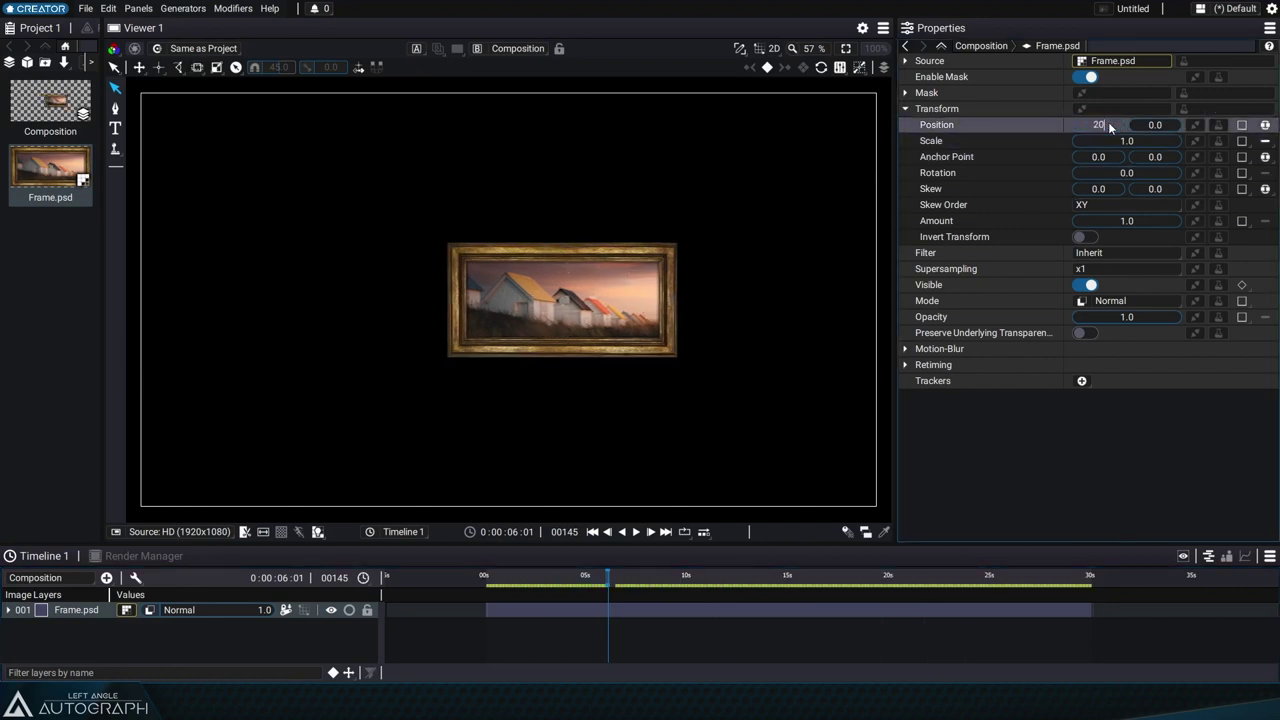
type("0")
key("Return")
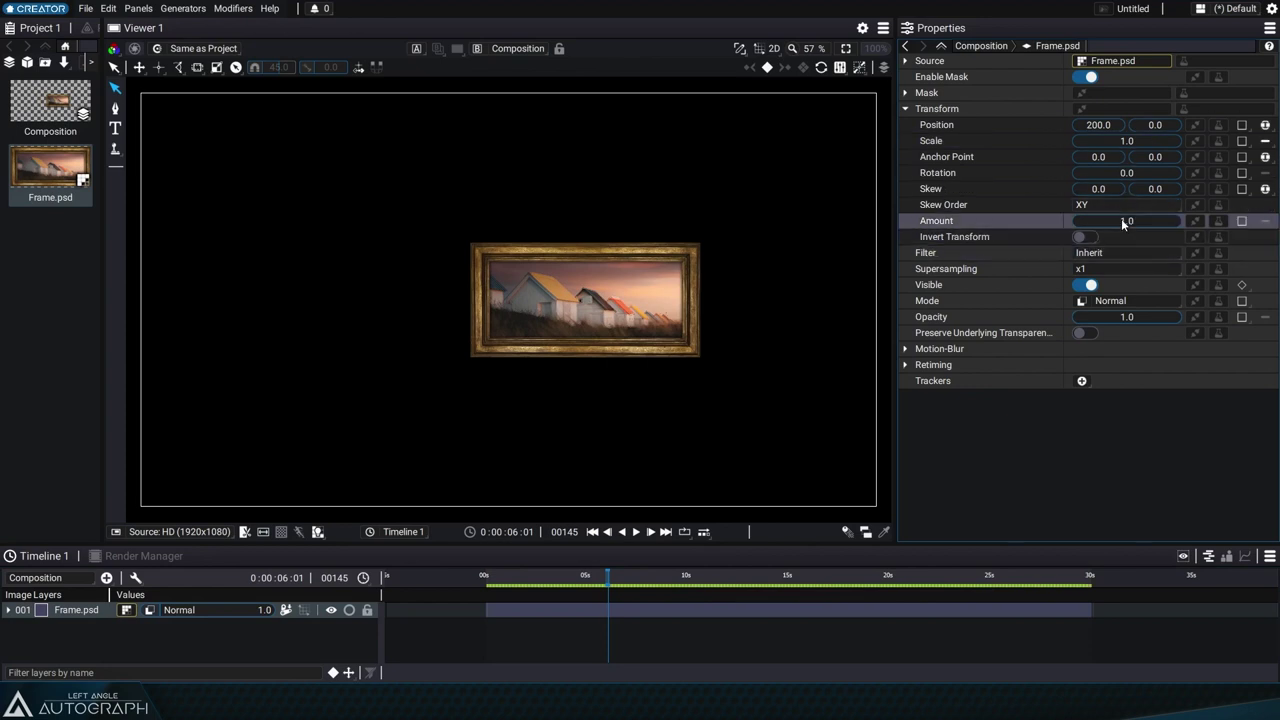
- Set the frame's transform Amount to 2 and vary it to compare the horizontal offset
left_click_drag(1121, 220, 1240, 220)
left_click(1122, 221)
type("2")
key("Return")
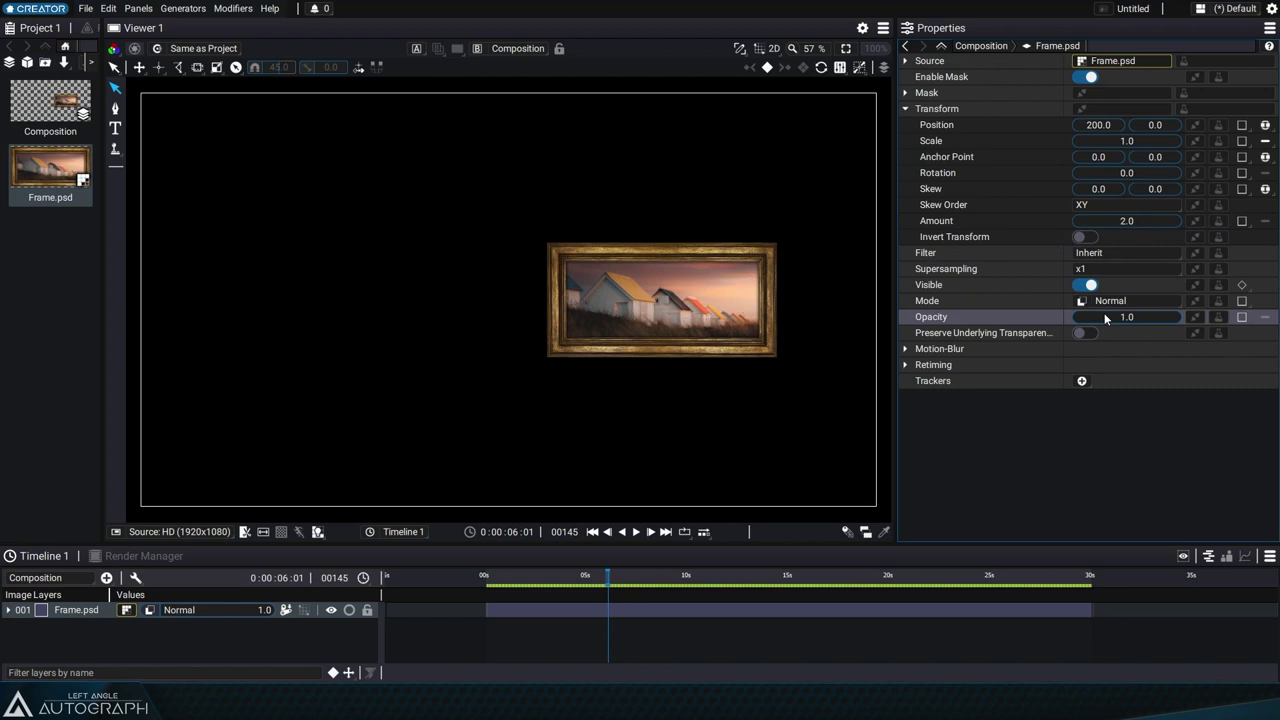
left_click_drag(1137, 220, 1113, 220)
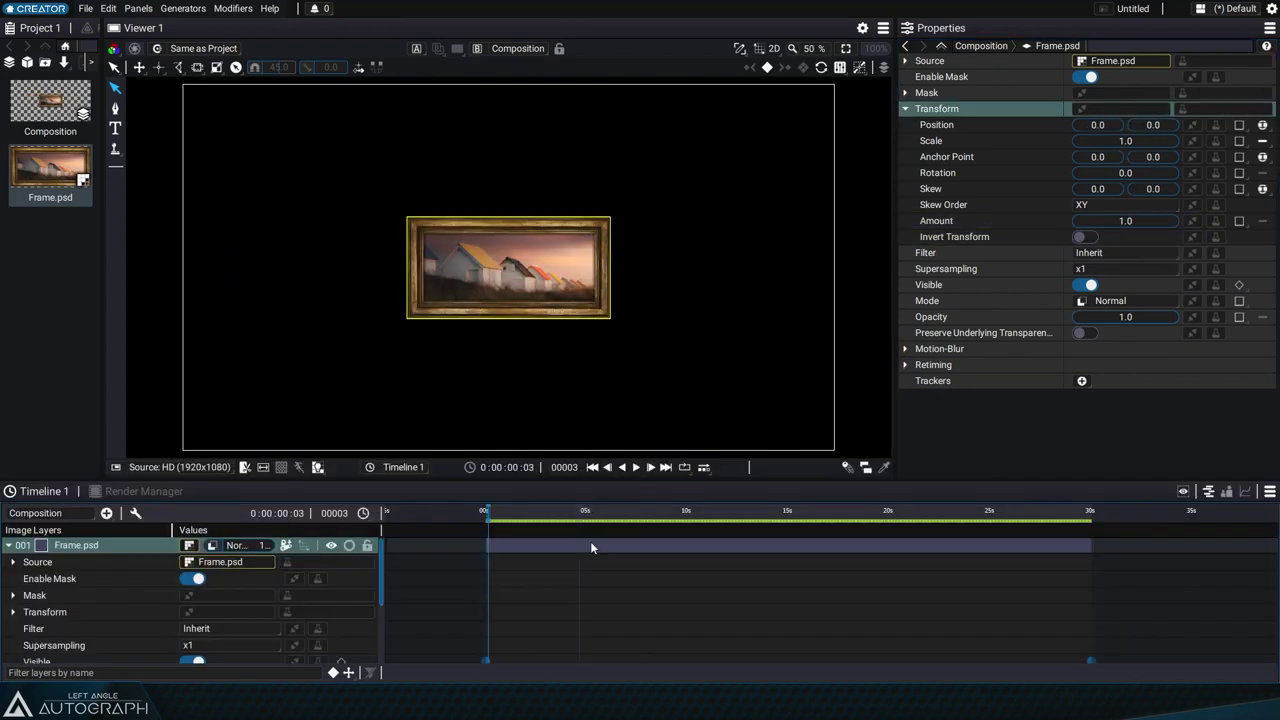
- Try rotating the frame to about 39.97 and adjusting its scale and transform Amount, and undo the changes
left_click_drag(530, 276, 569, 256)
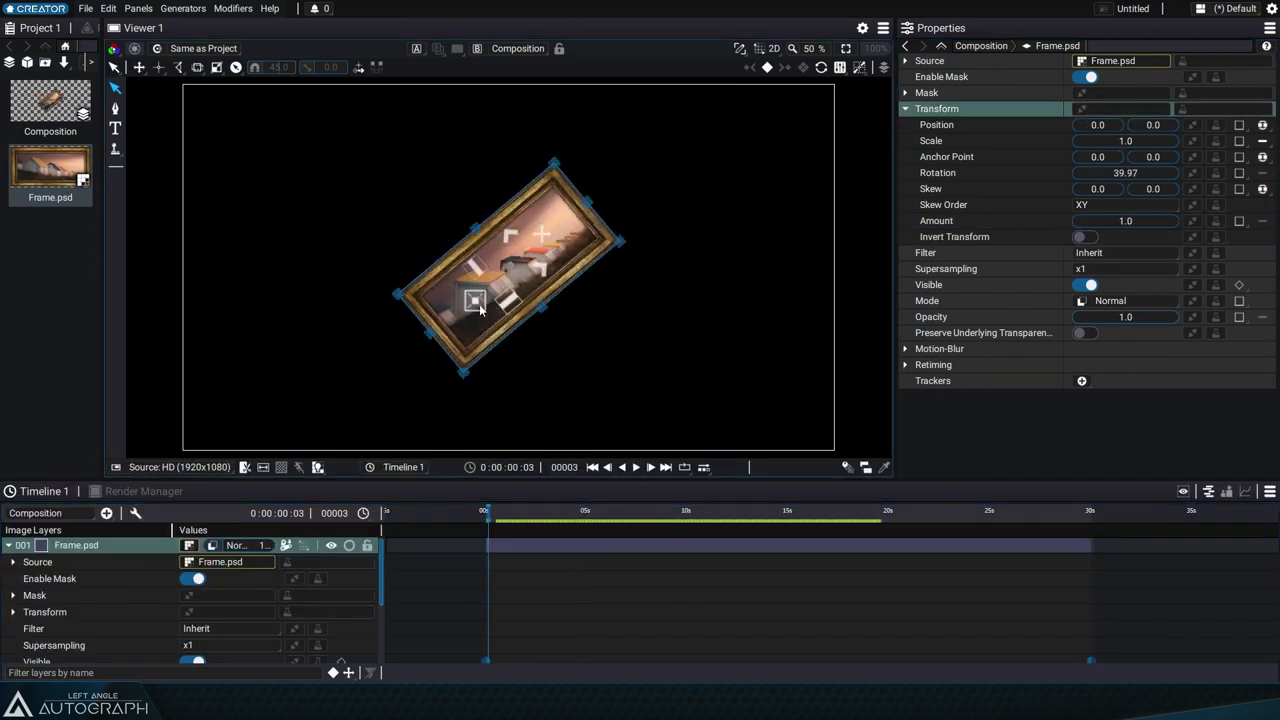
left_click_drag(475, 300, 467, 310)
mouse_move(1125, 220)
left_mouse_down()
mouse_move(1070, 220)
mouse_move(1140, 220)
mouse_move(1128, 221)
left_mouse_up()
key("ctrl+z")
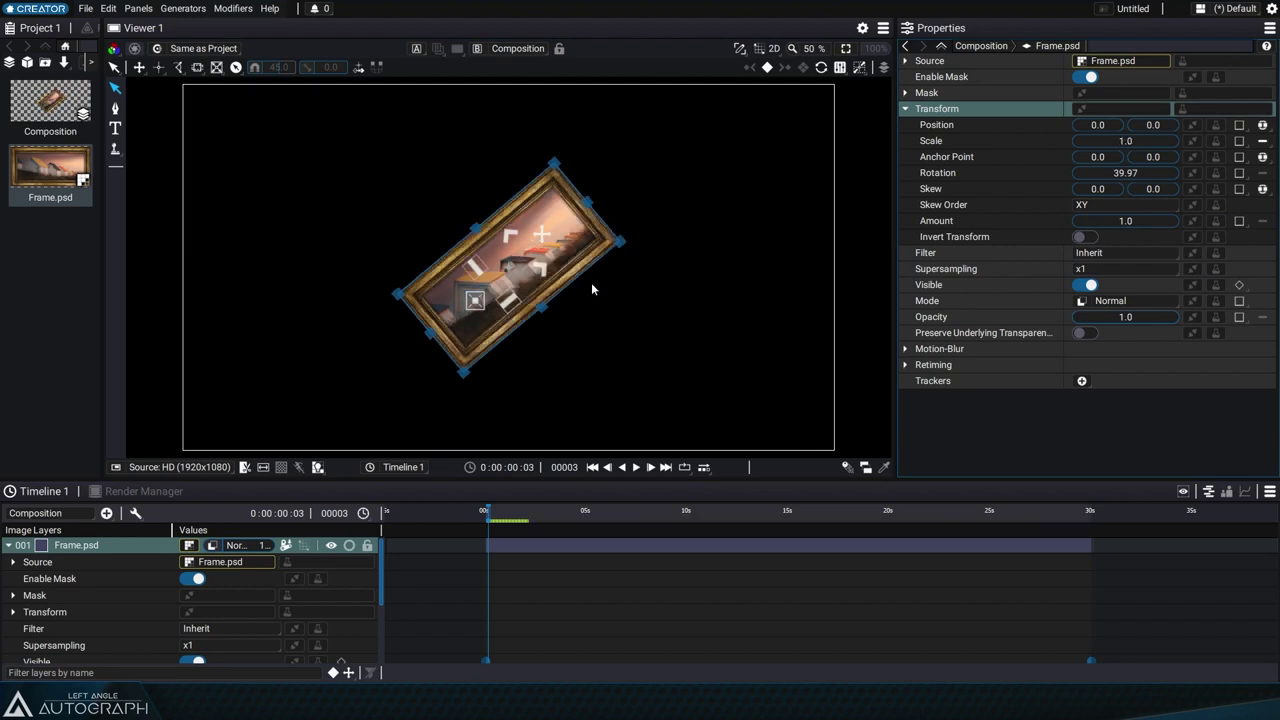
key("ctrl+z")
- Add a CornerPin modifier to the frame layer's Transform group
right_click(1124, 108)
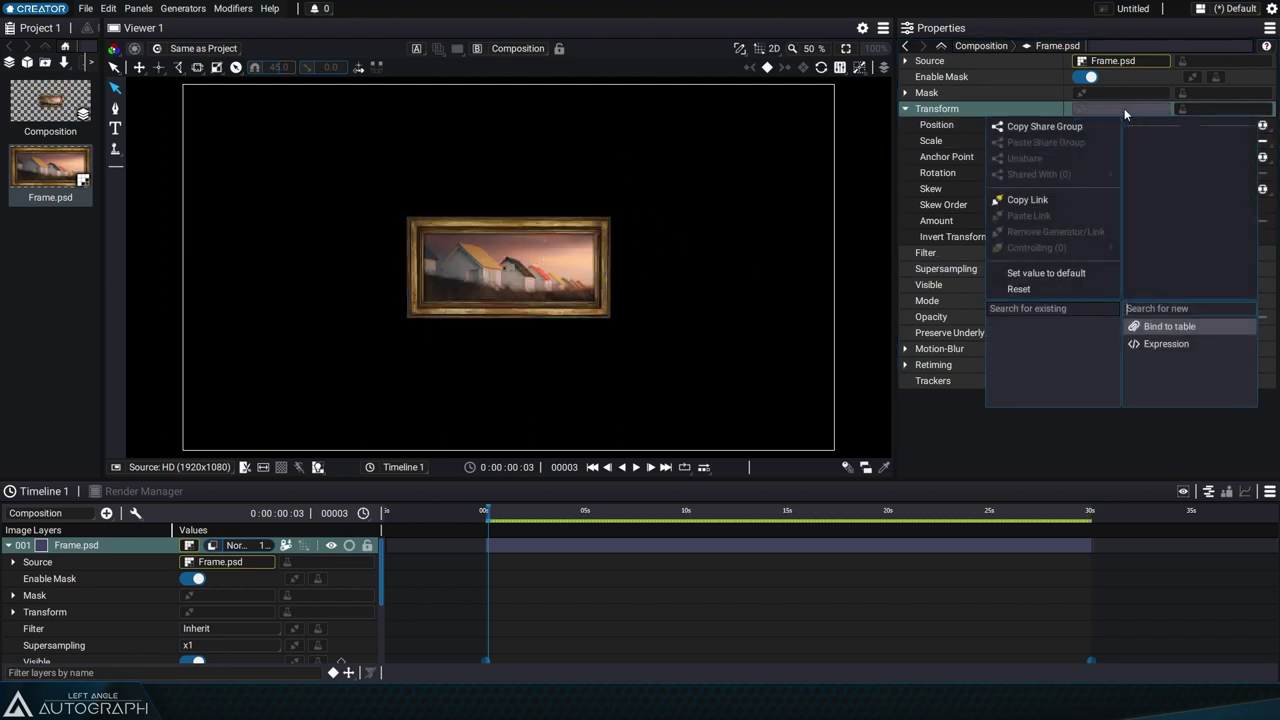
left_click(1007, 110)
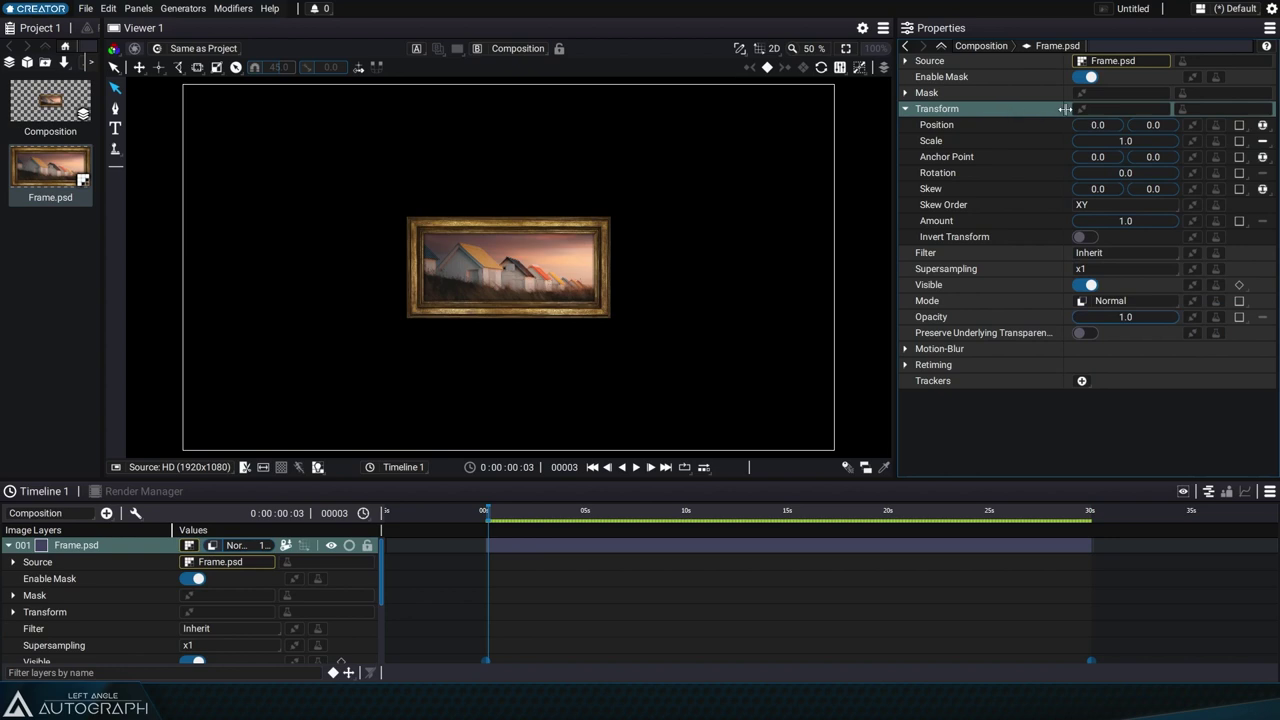
left_click(1208, 107)
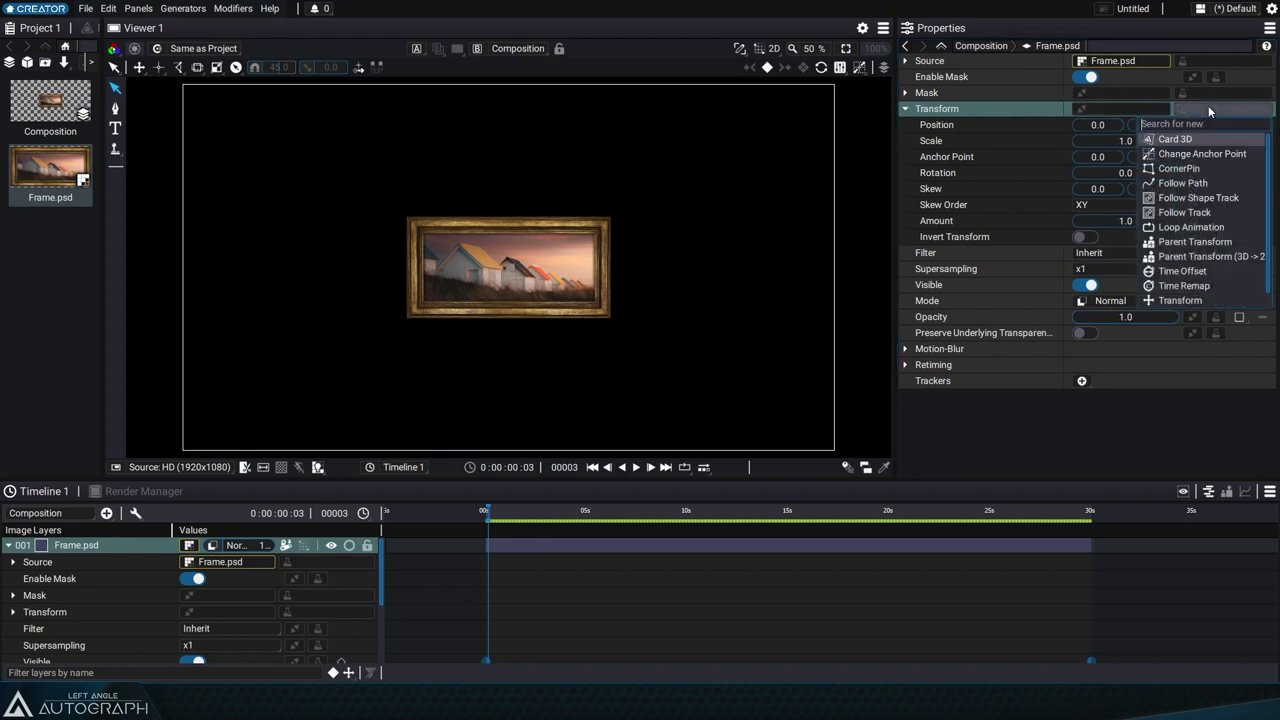
left_click(1180, 168)
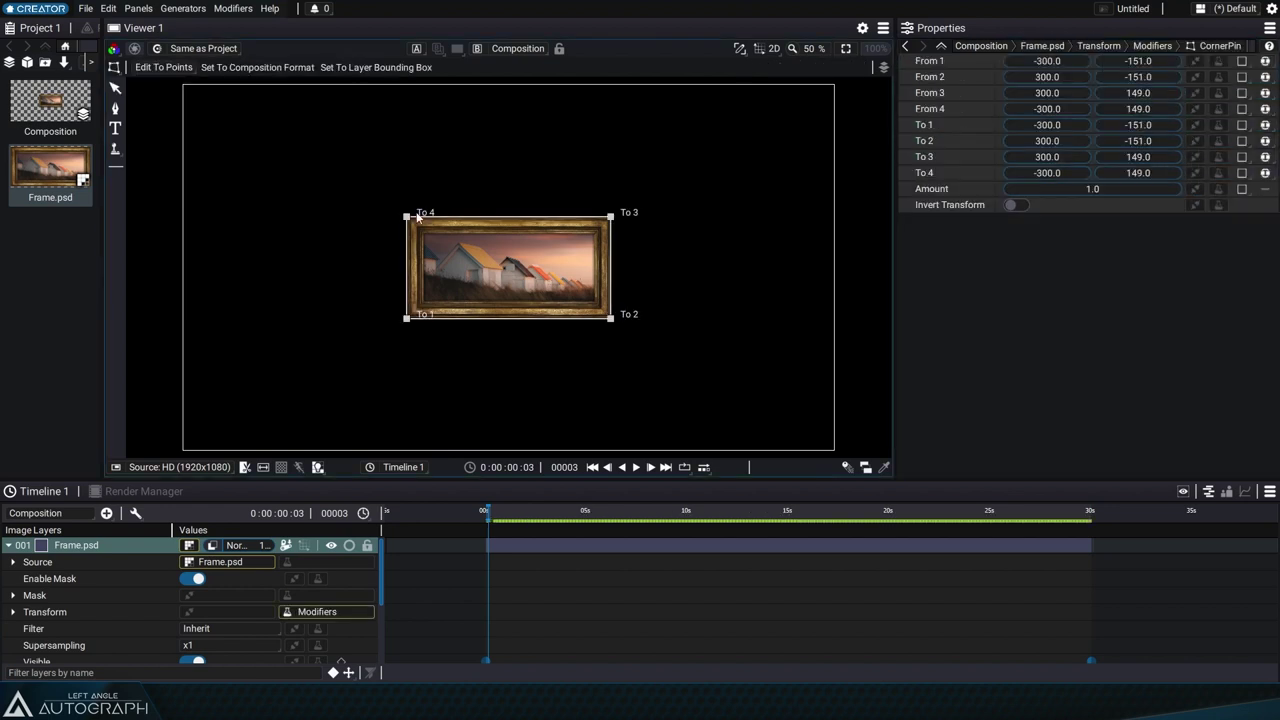
- Distort the frame by moving its CornerPin destination points: To 4 about (-516, 346), To 1 (-597, -310), To 2 (143, -59), To 3 (224, 306)
left_click_drag(409, 219, 344, 165)
left_click_drag(406, 318, 306, 372)
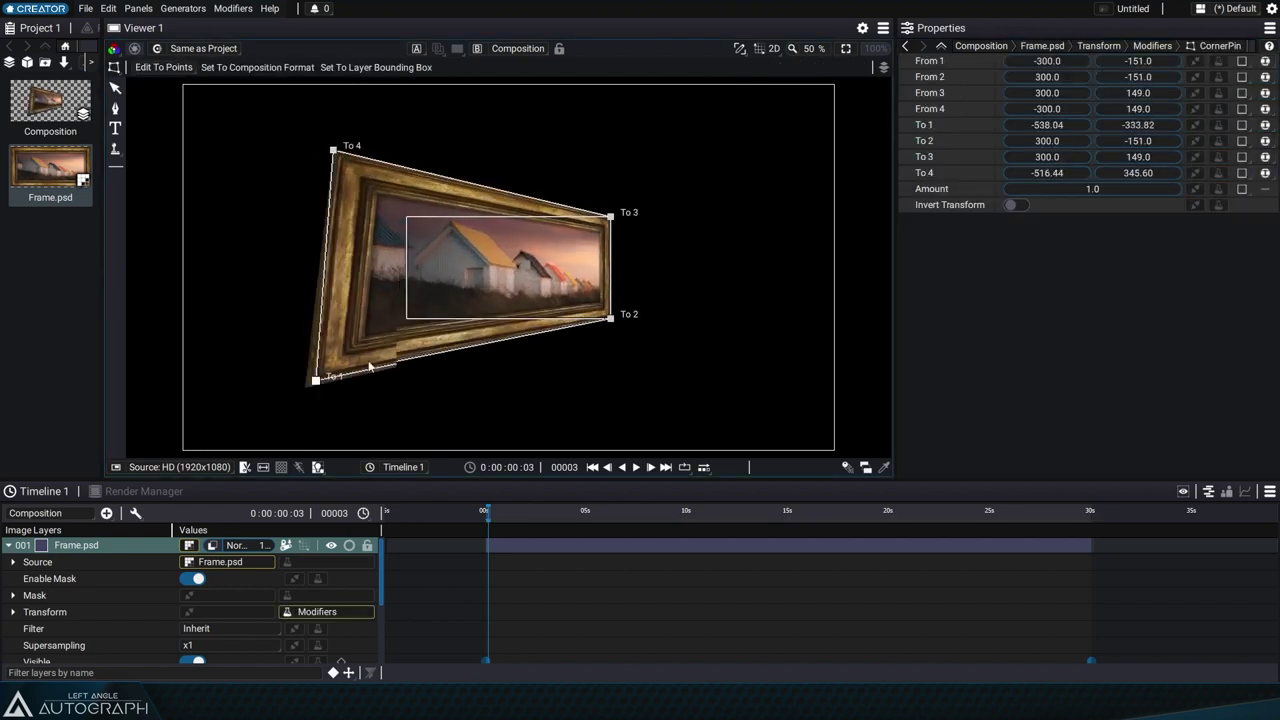
left_click_drag(610, 318, 556, 287)
left_click_drag(610, 216, 584, 162)
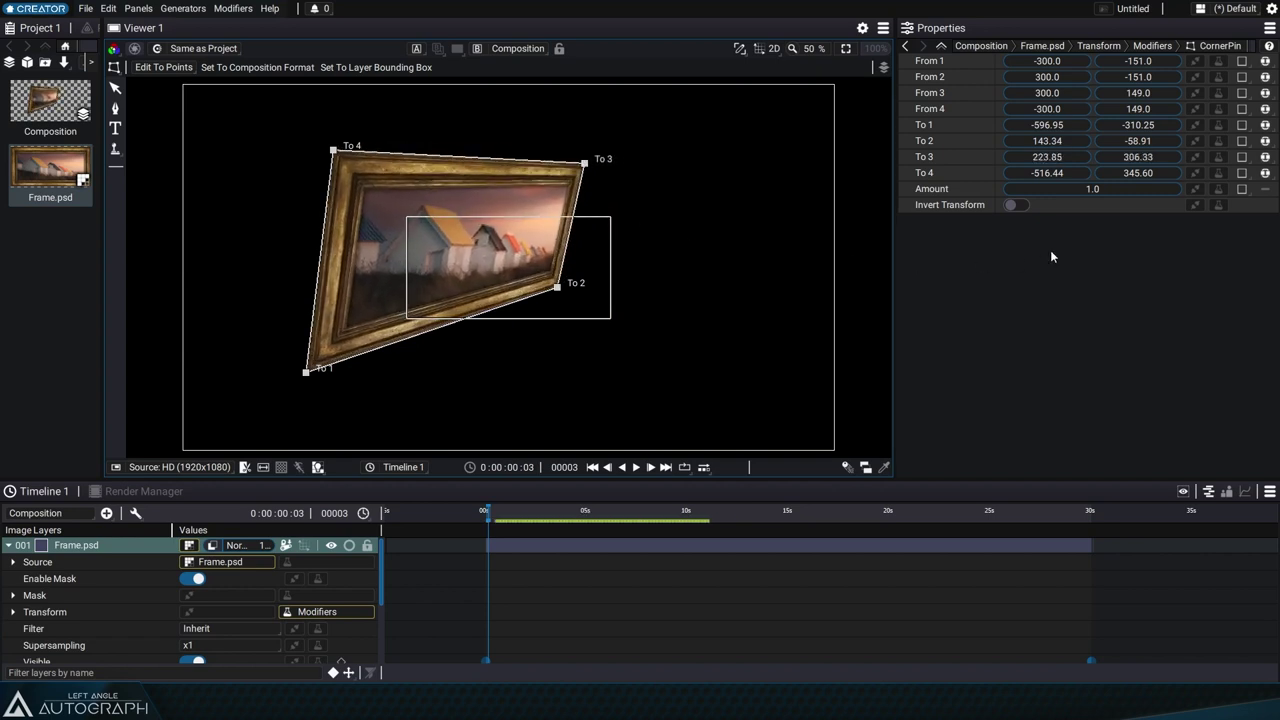
- Add a Card 3D modifier after CornerPin in the frame's Transform and set its Y rotation to -20
left_click(1152, 45)
left_click(905, 60)
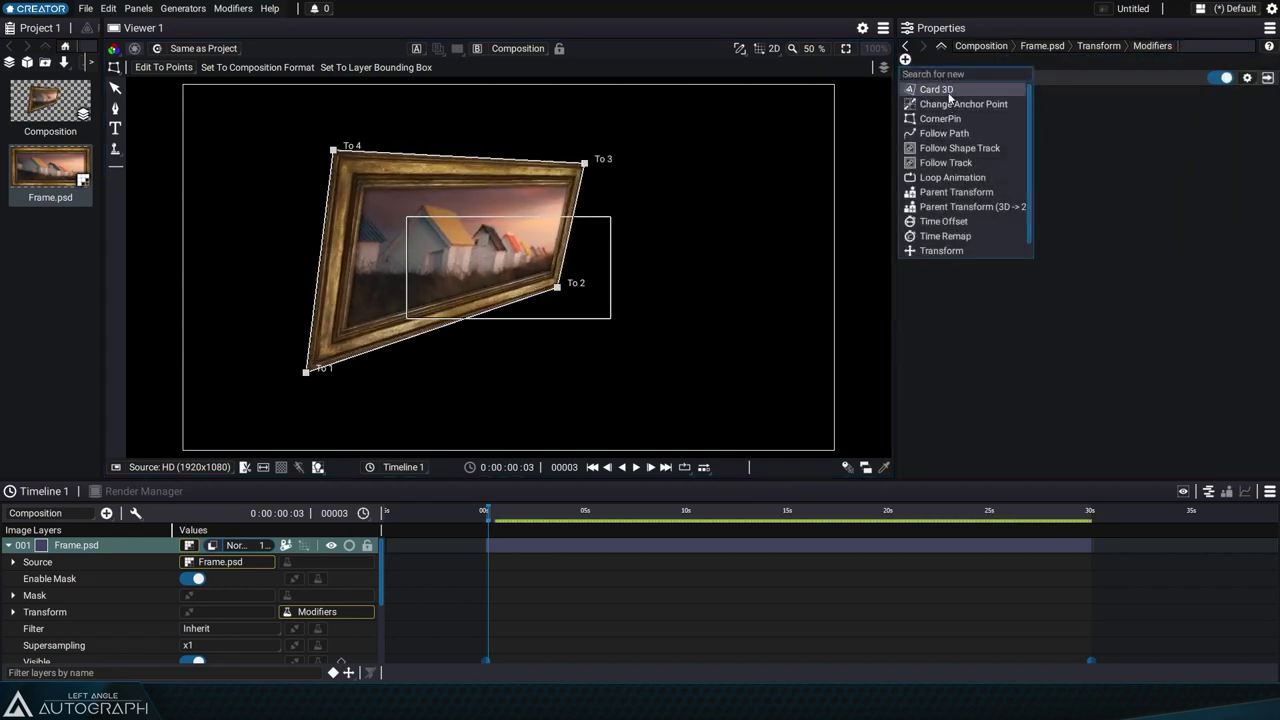
left_click(935, 91)
left_click(1267, 93)
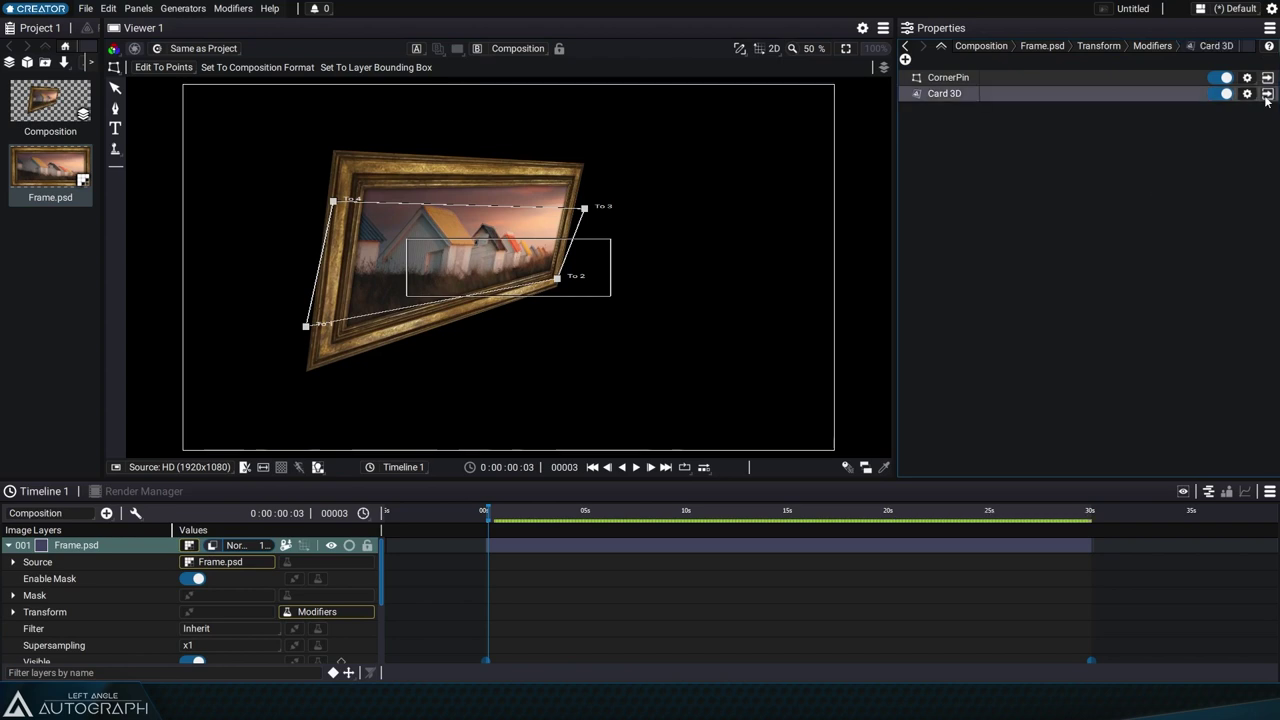
left_click(905, 76)
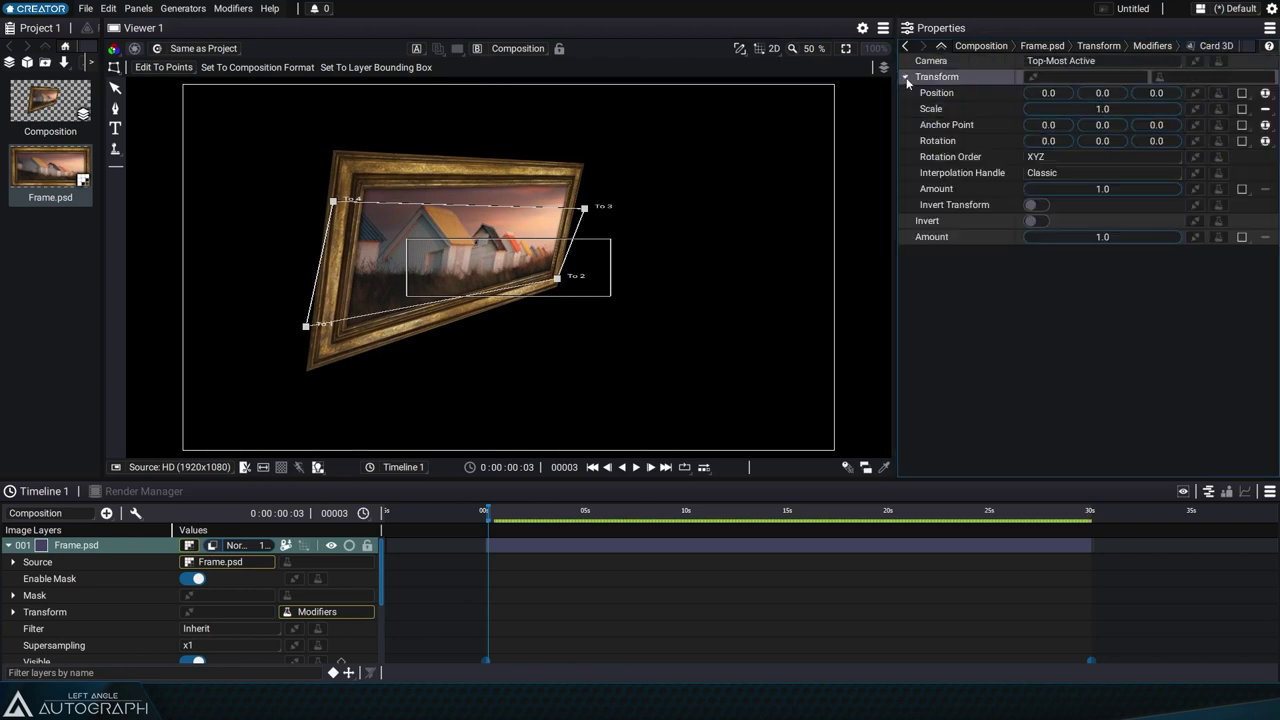
mouse_move(1102, 140)
left_mouse_down()
mouse_move(1033, 140)
mouse_move(1087, 140)
left_mouse_up()
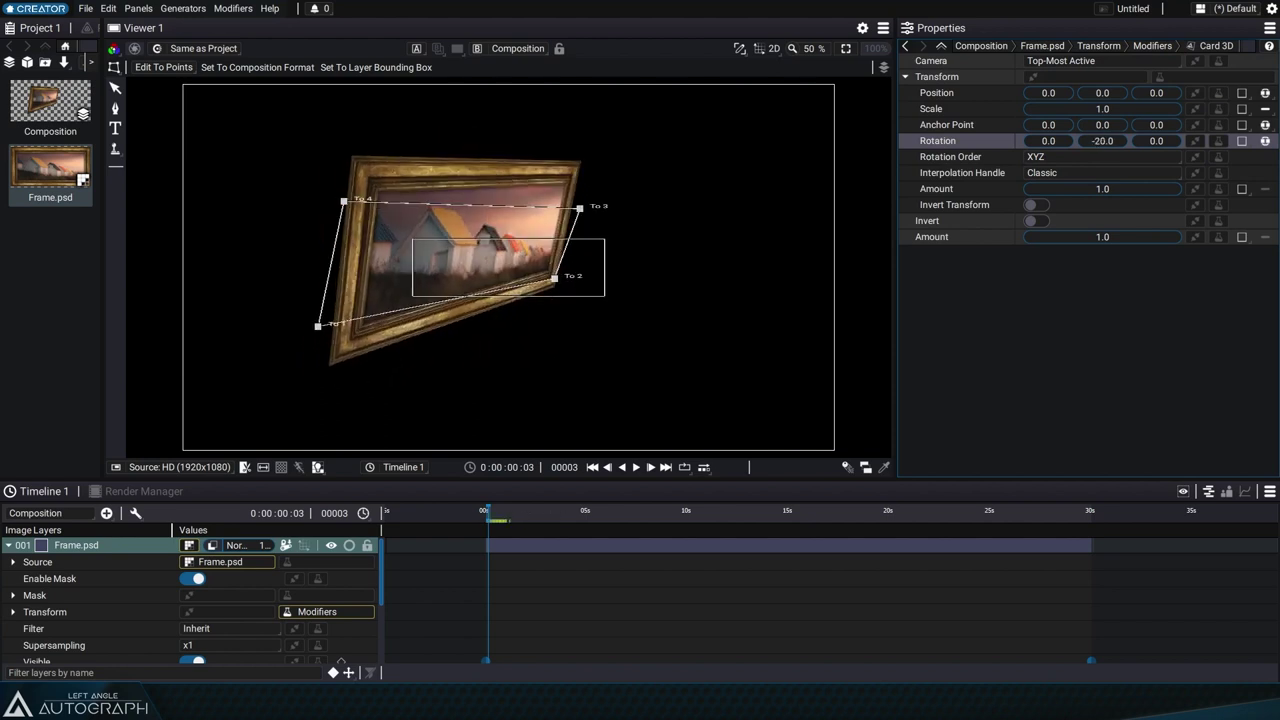
- Return to the Frame.psd layer's properties and examine the order of its CornerPin and Card 3D modifiers
left_click(1098, 46)
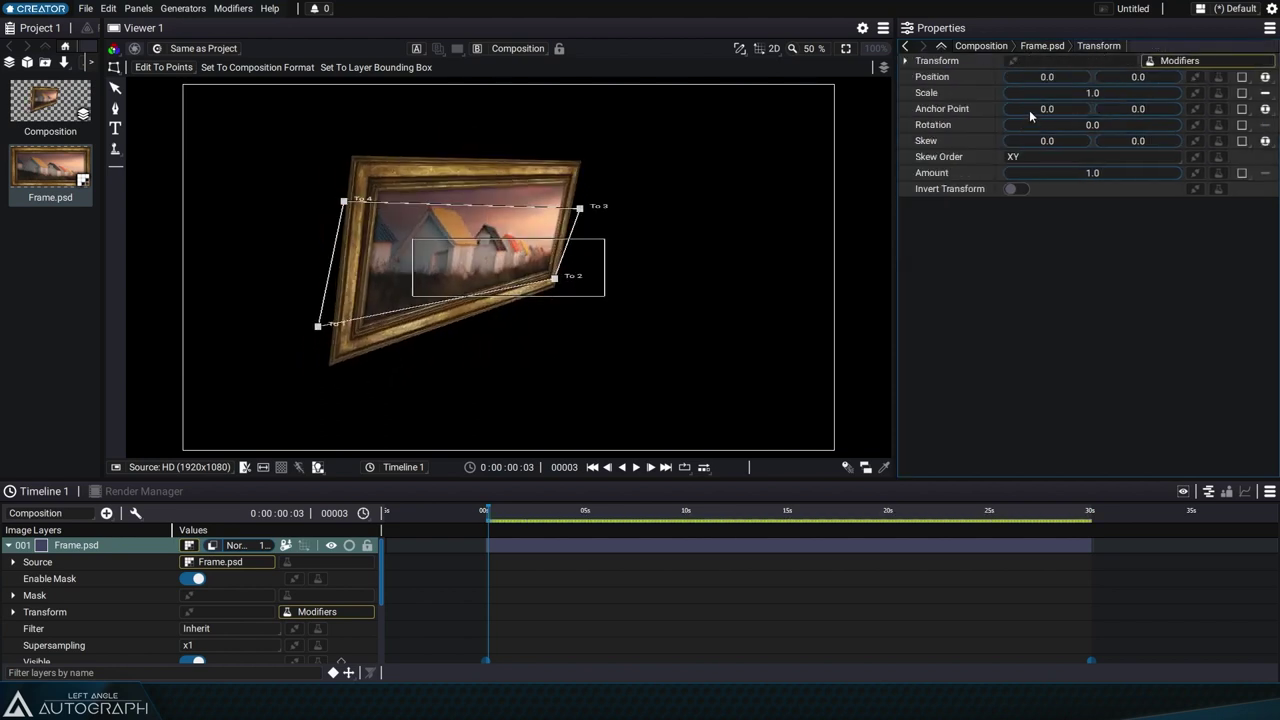
left_click(1042, 46)
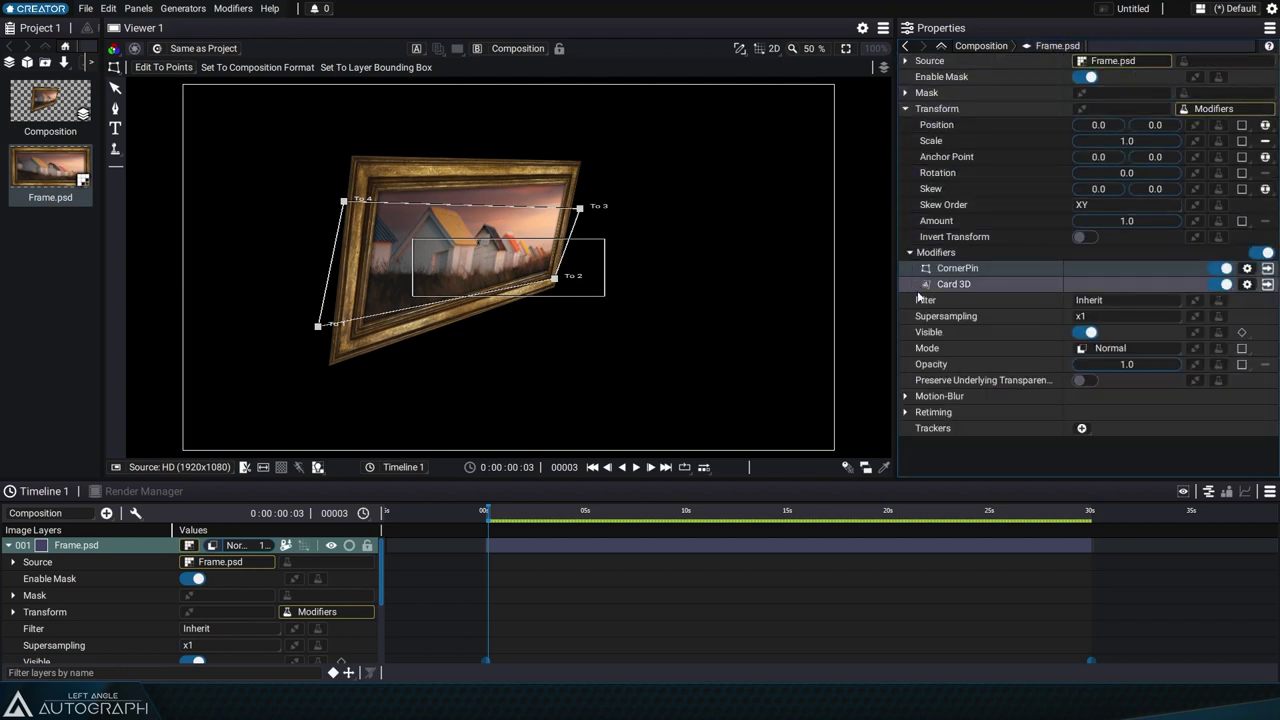
left_click(956, 285)
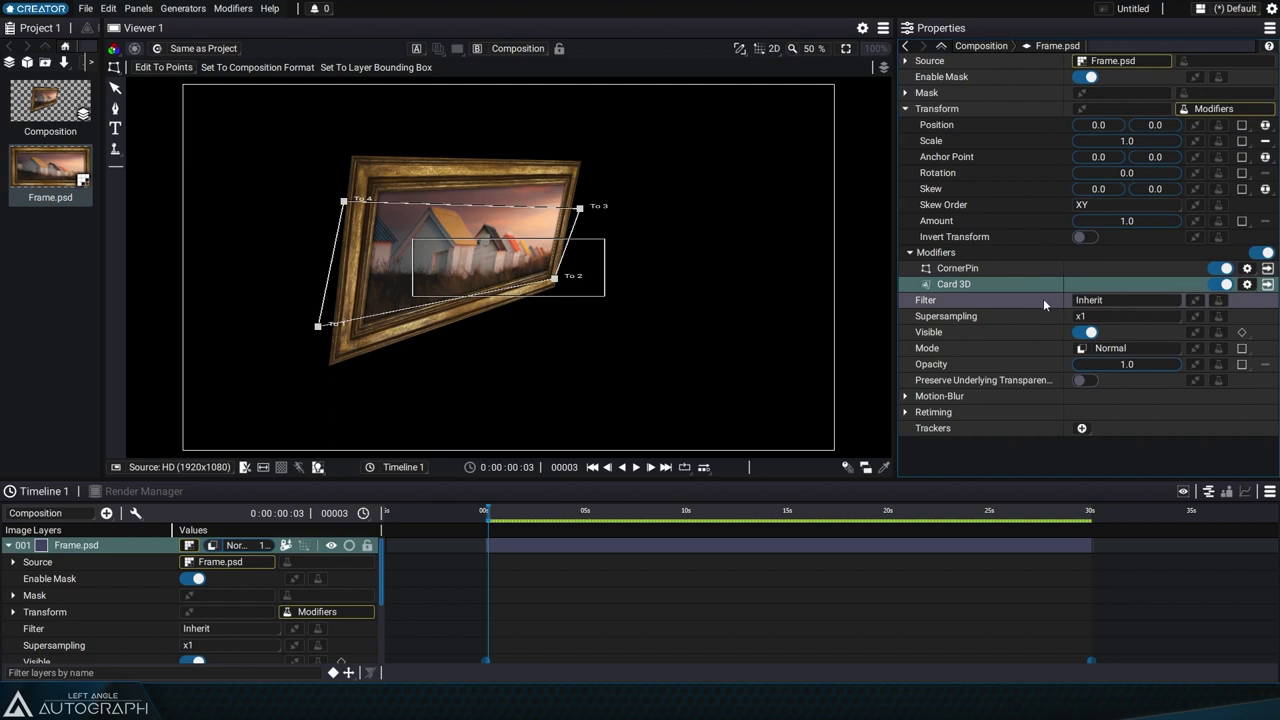
left_click_drag(962, 285, 982, 261)
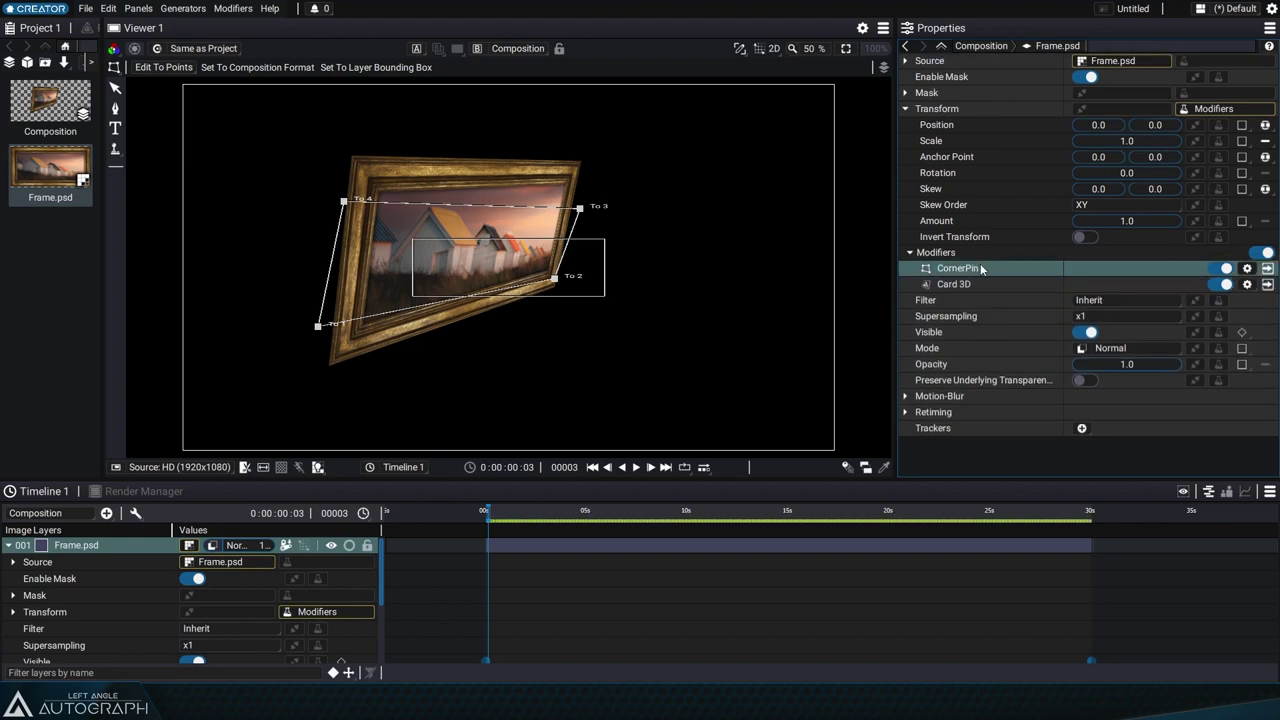
left_click(997, 280)
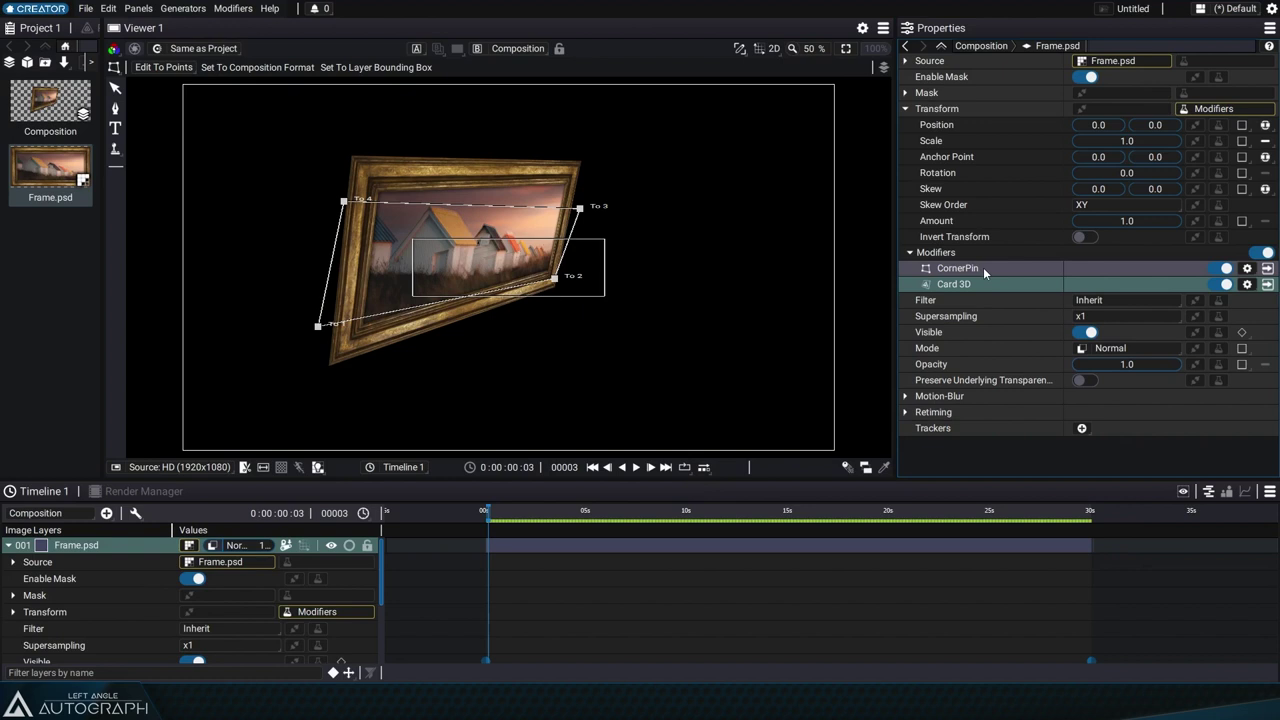
- Add a second CornerPin modifier after Card 3D in the frame layer's Transform
left_click(1224, 110)
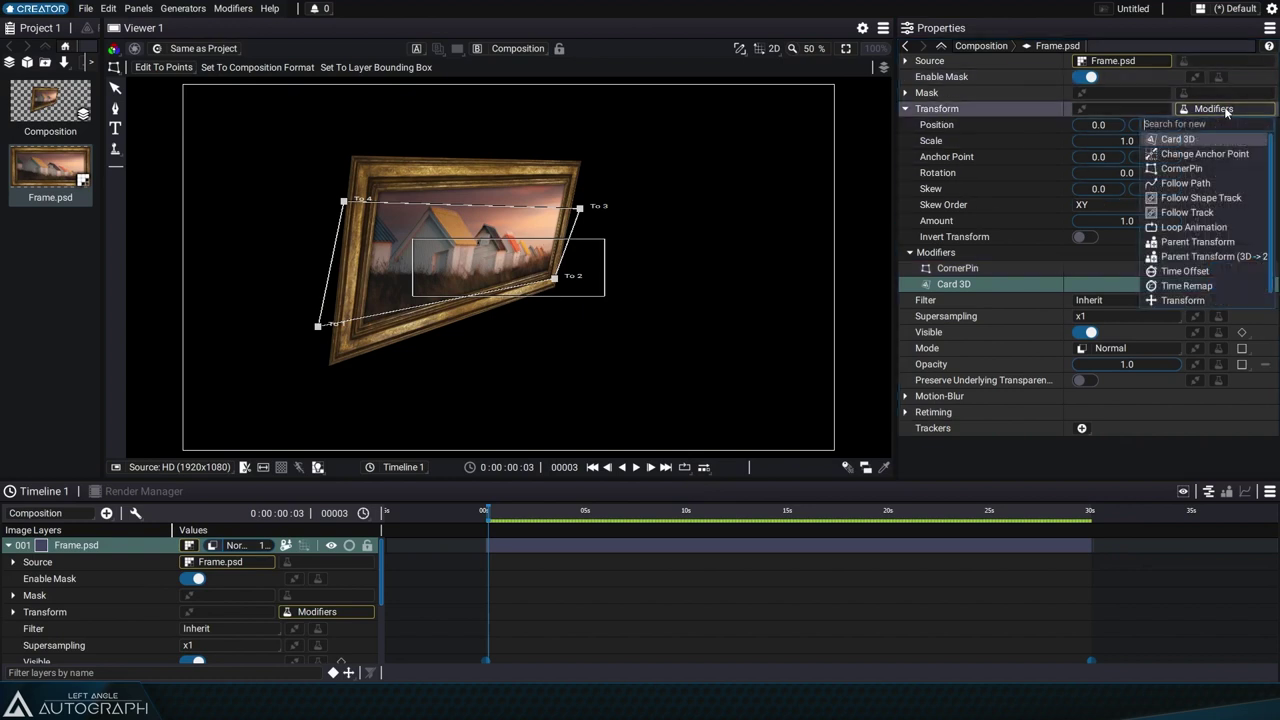
left_click(1181, 168)
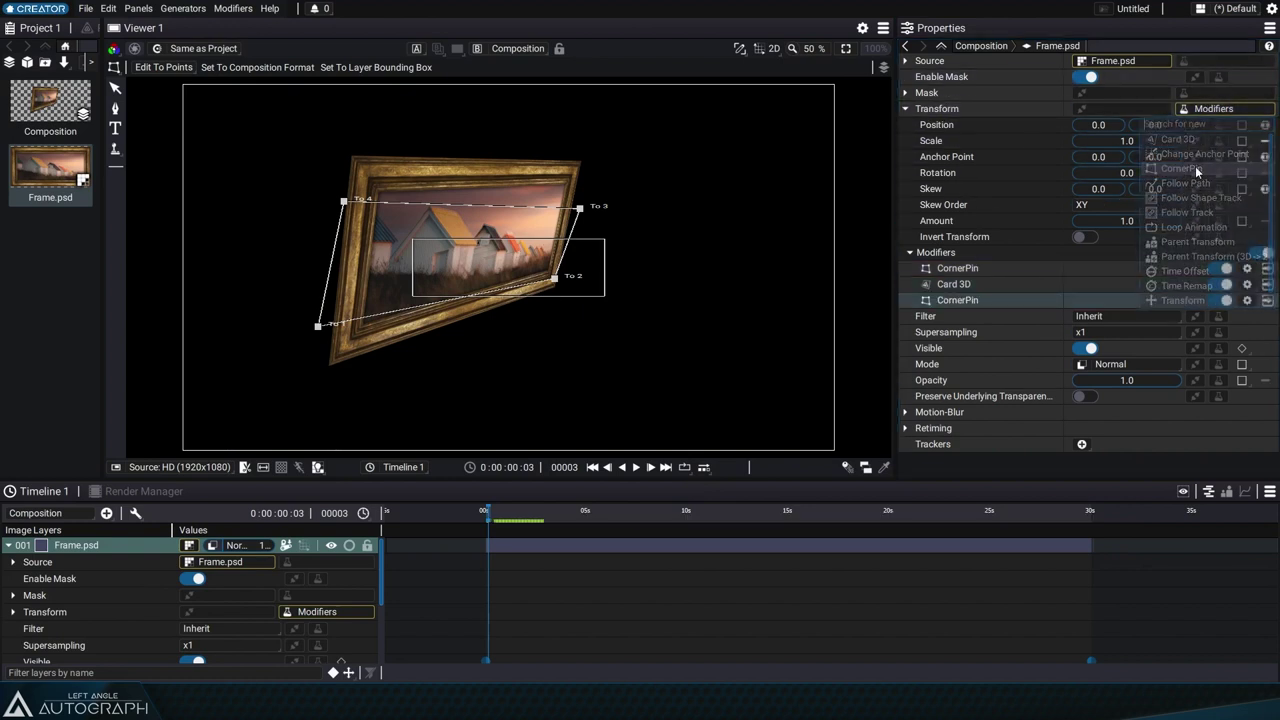
left_click(965, 291)
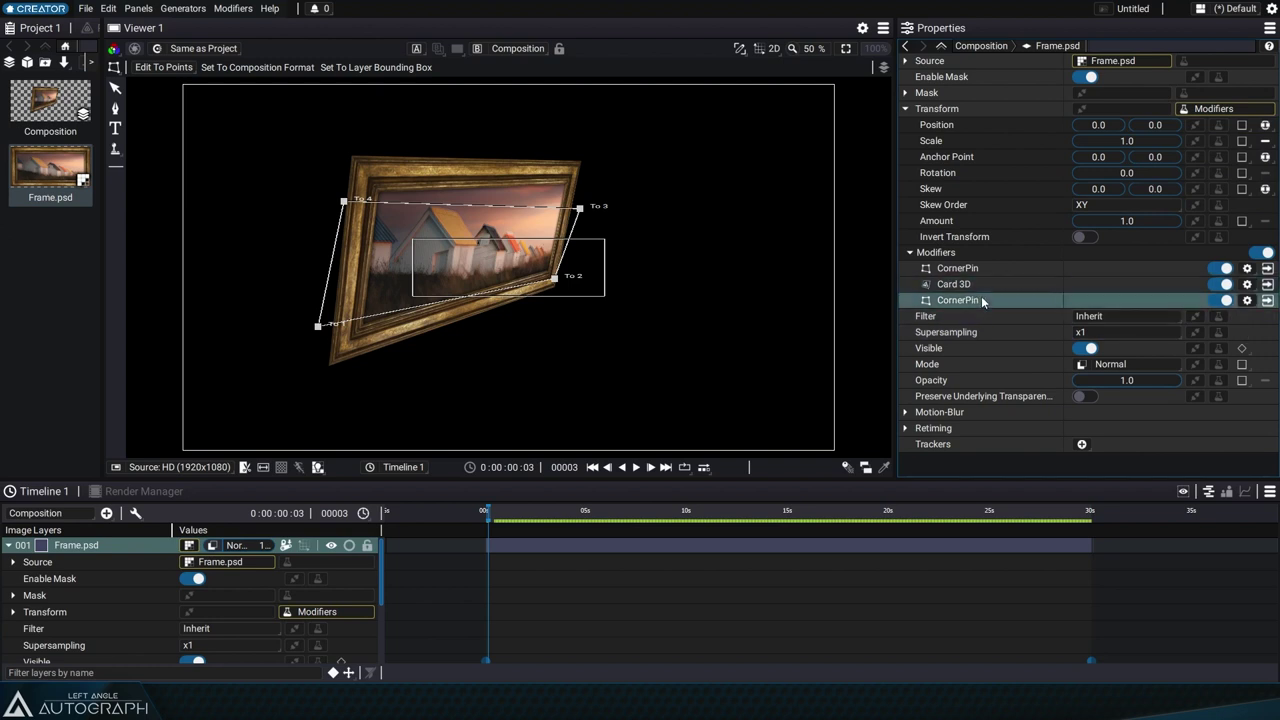
left_click(989, 272)
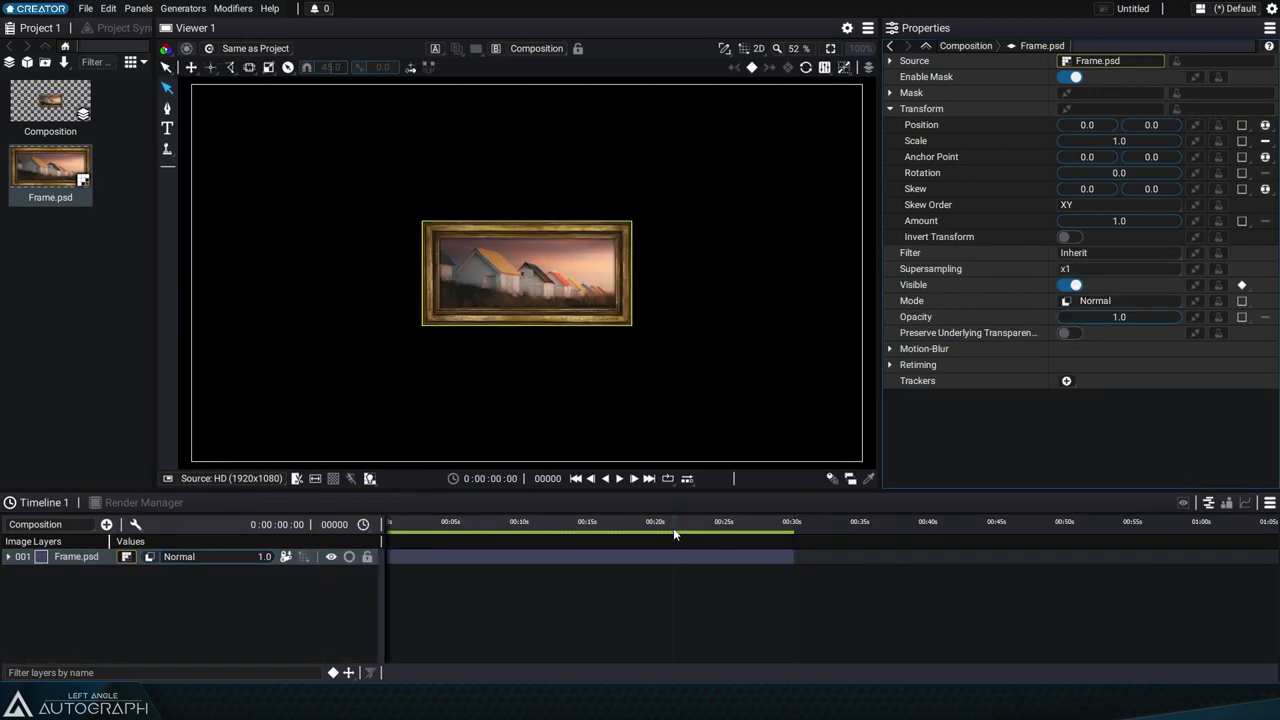
- Rotate the frame in the viewer to about 52.26, scale it to about 0.92 by 1.79 and skew it vertically about -1.73
left_click_drag(634, 279, 590, 198)
left_click_drag(517, 314, 523, 336)
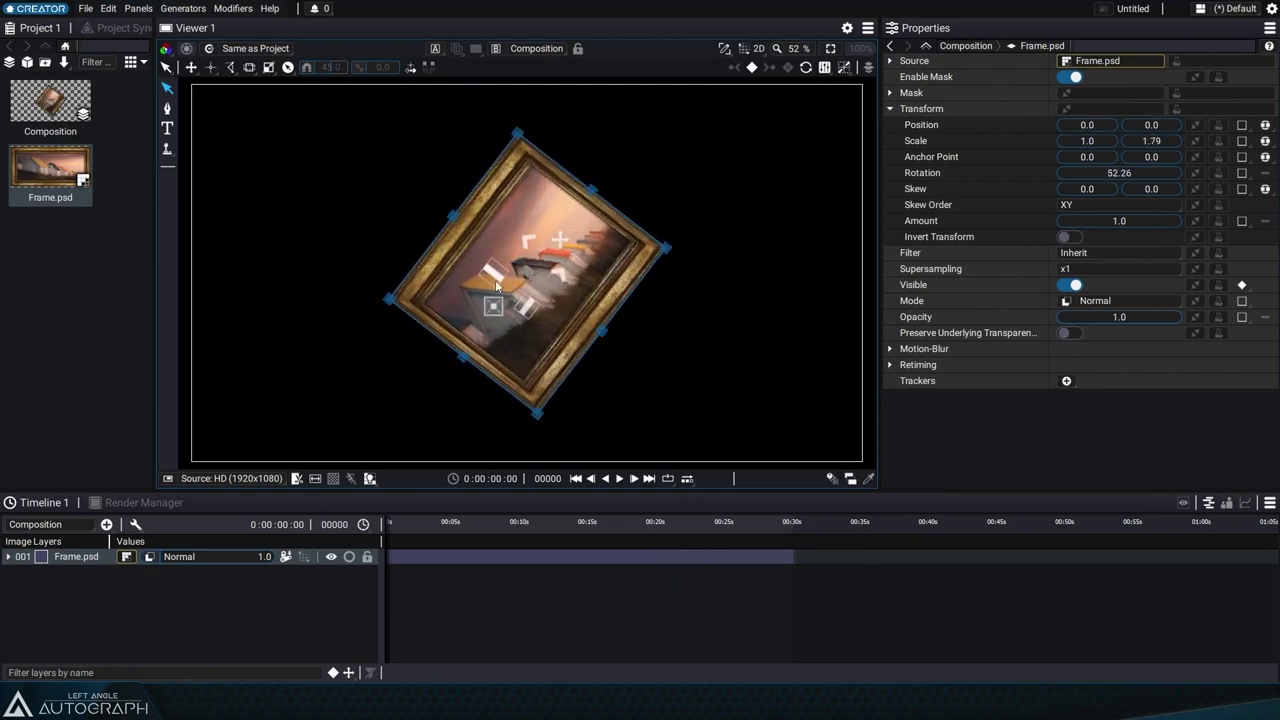
left_click_drag(497, 270, 648, 350)
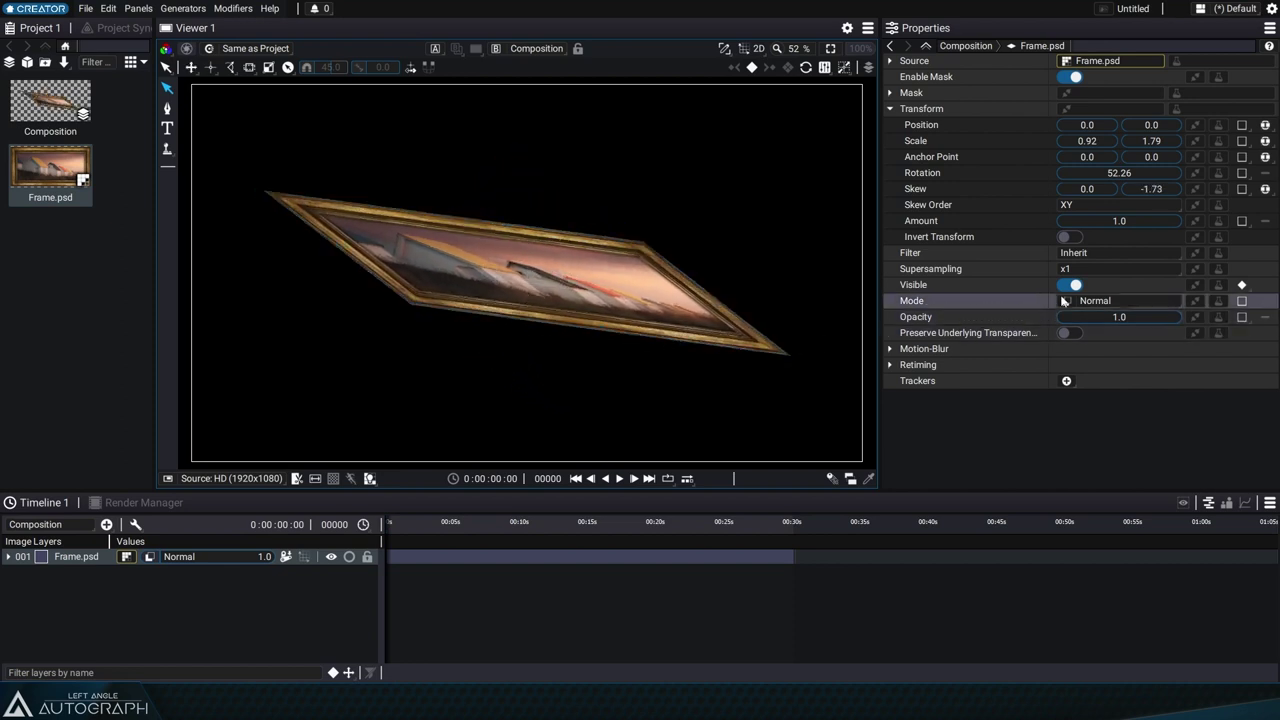
- Toggle Invert Transform on and off to compare the frame's inverted and normal transformations
left_click(1066, 237)
left_click(1066, 237)
left_click(1066, 237)
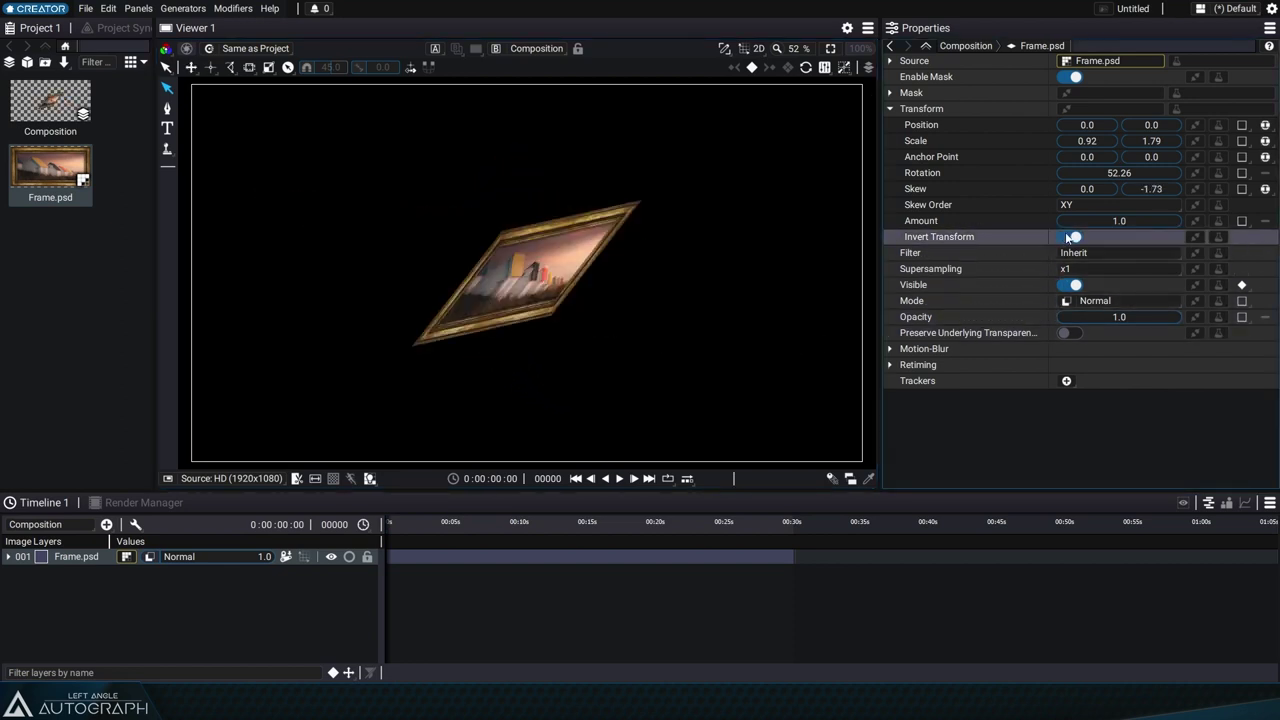
left_click(1066, 237)
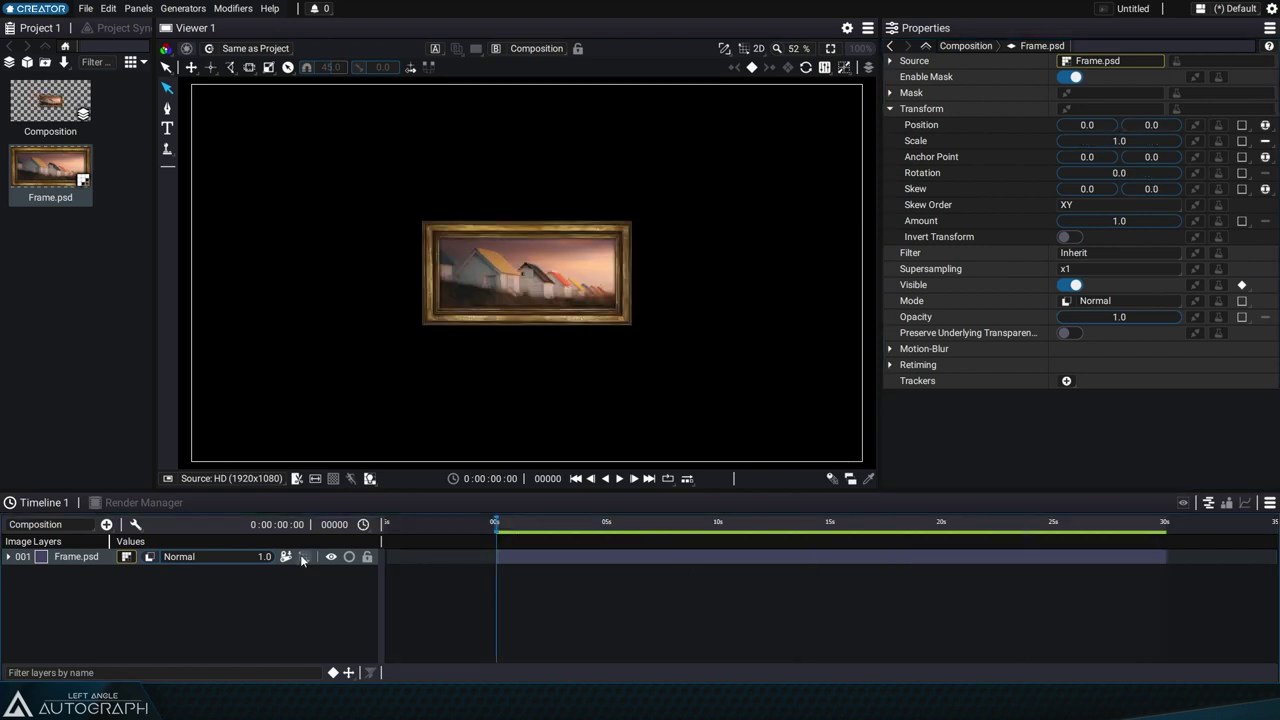
- Convert the frame layer to 3D and set its Transform 3D rotation to -5, 49 and 20 on X, Y and Z
left_click(301, 557)
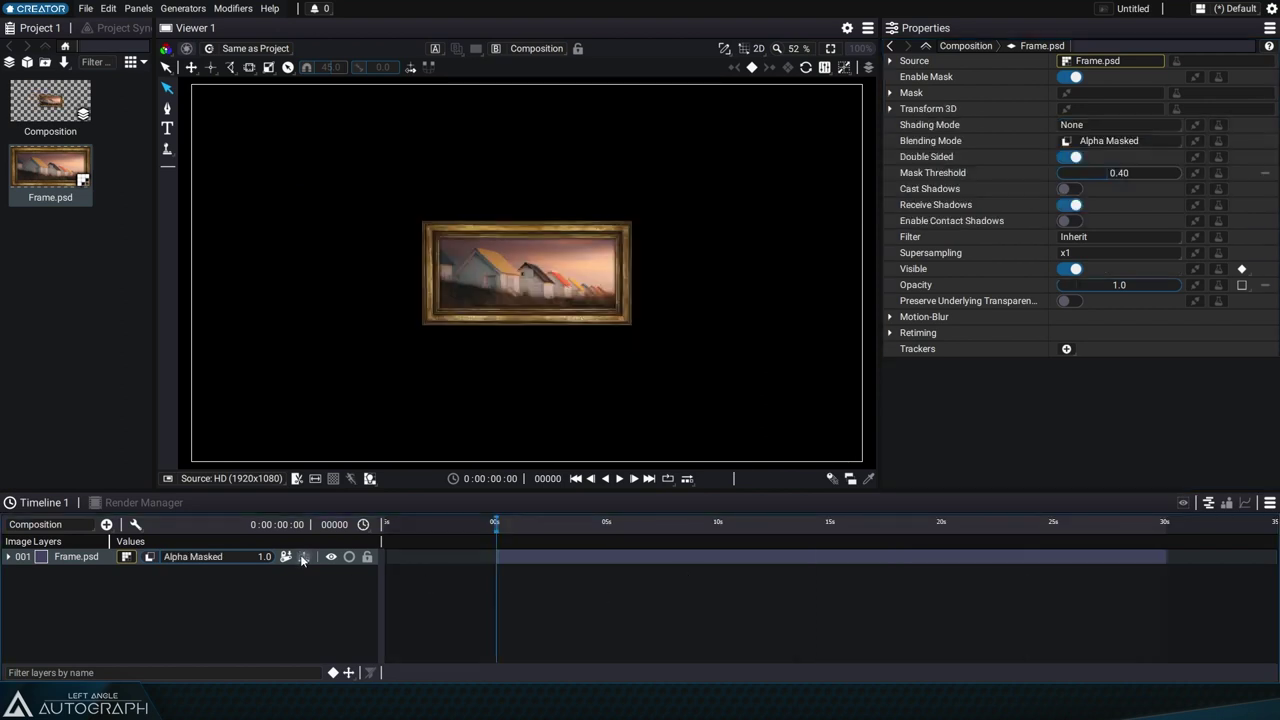
left_click(891, 108)
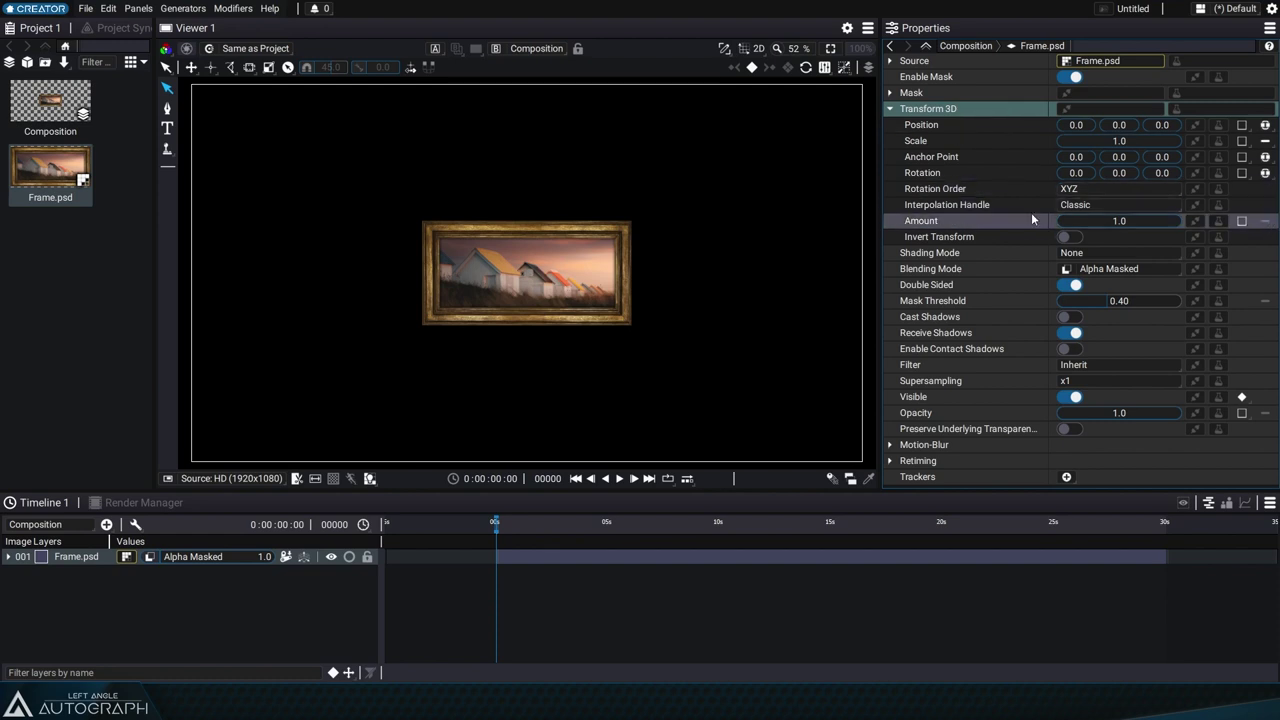
left_click_drag(1119, 172, 1168, 184)
mouse_move(1076, 175)
left_mouse_down()
mouse_move(1050, 175)
mouse_move(1066, 175)
left_mouse_up()
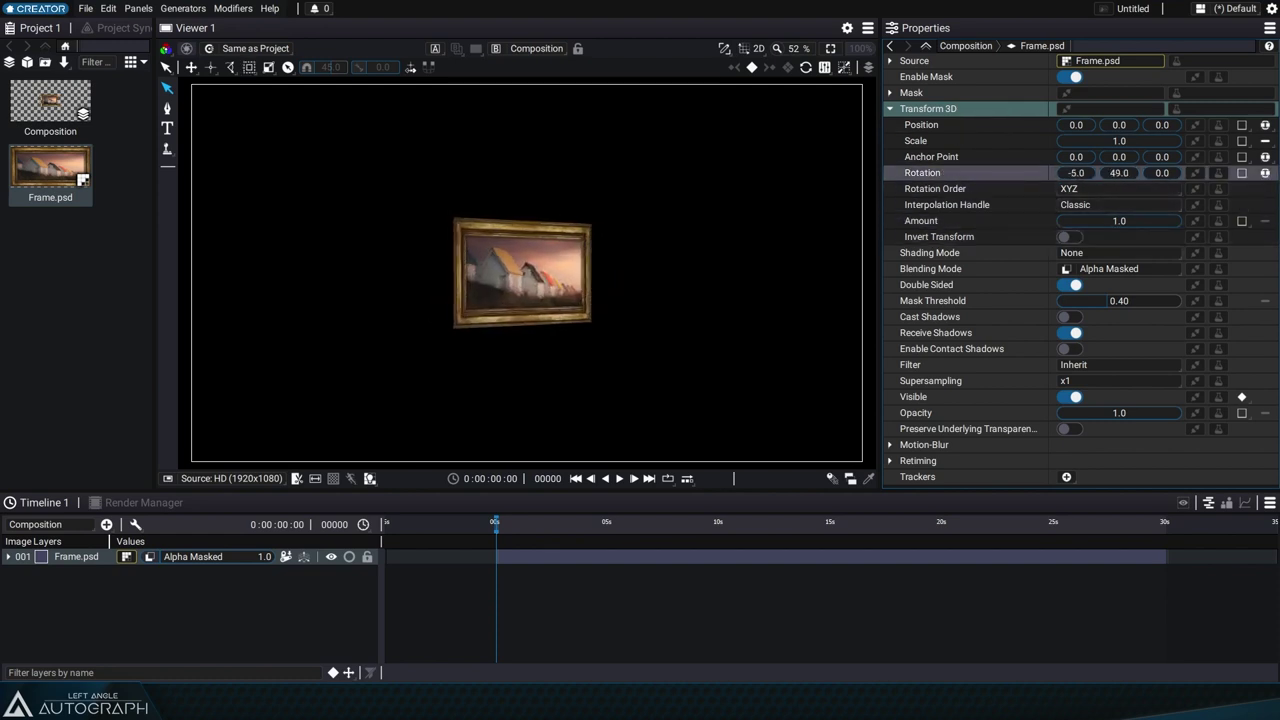
left_click_drag(1162, 172, 1190, 172)
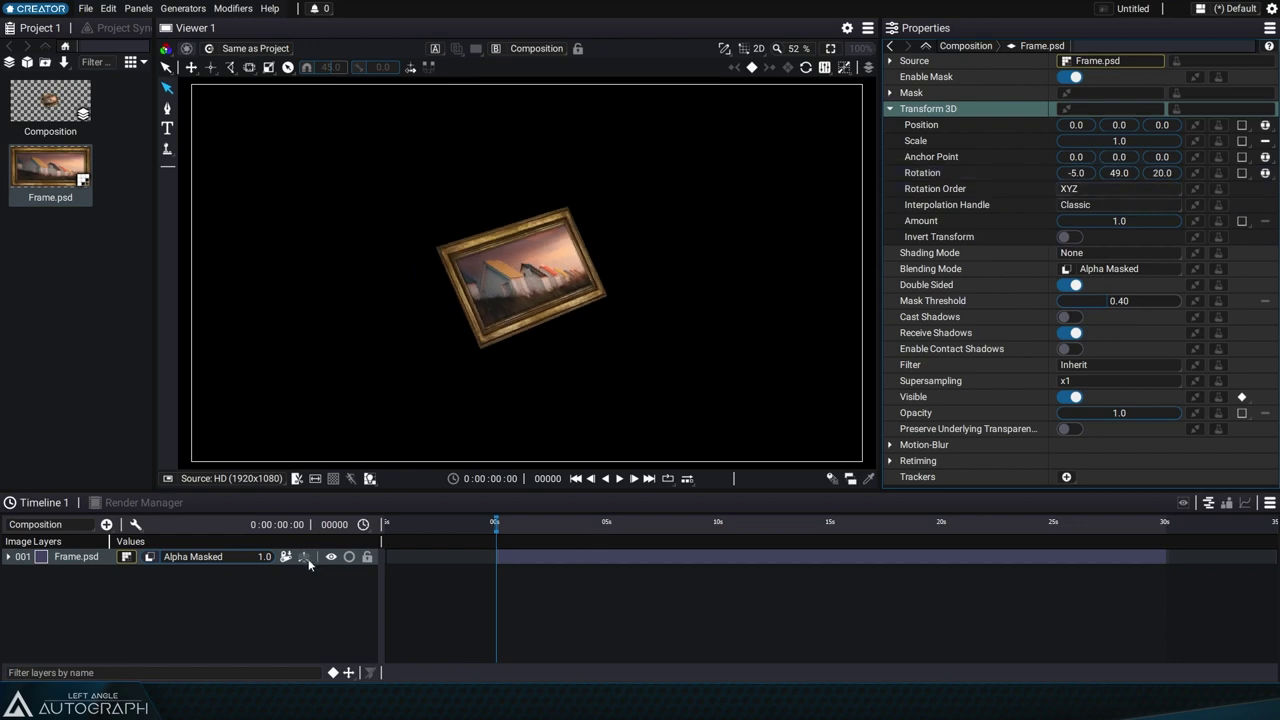